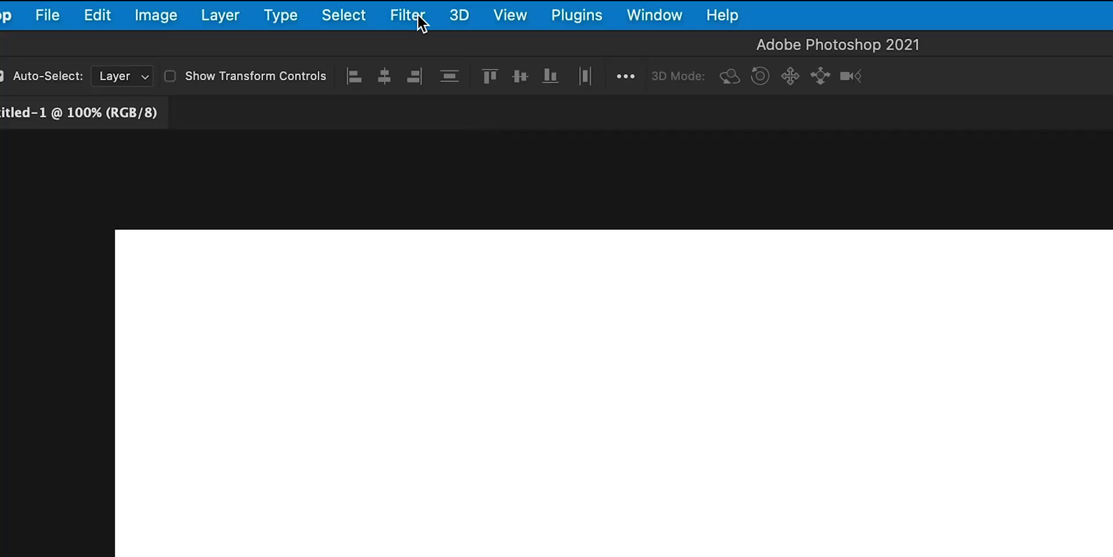
Render a Clouds filter on the blank white Background layer
left_click(310, 8)
mouse_move(518, 413)
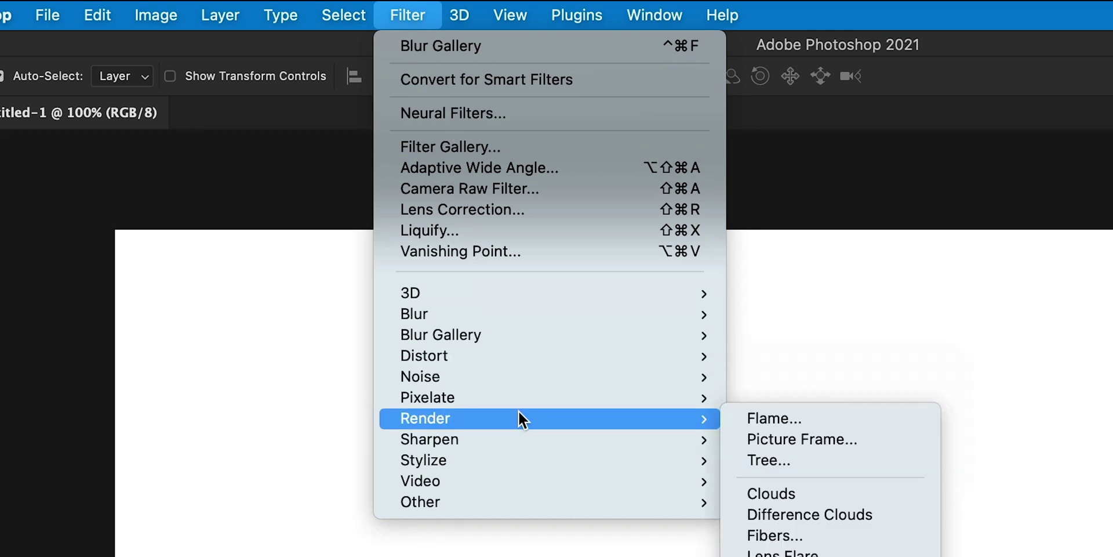
left_click(737, 490)
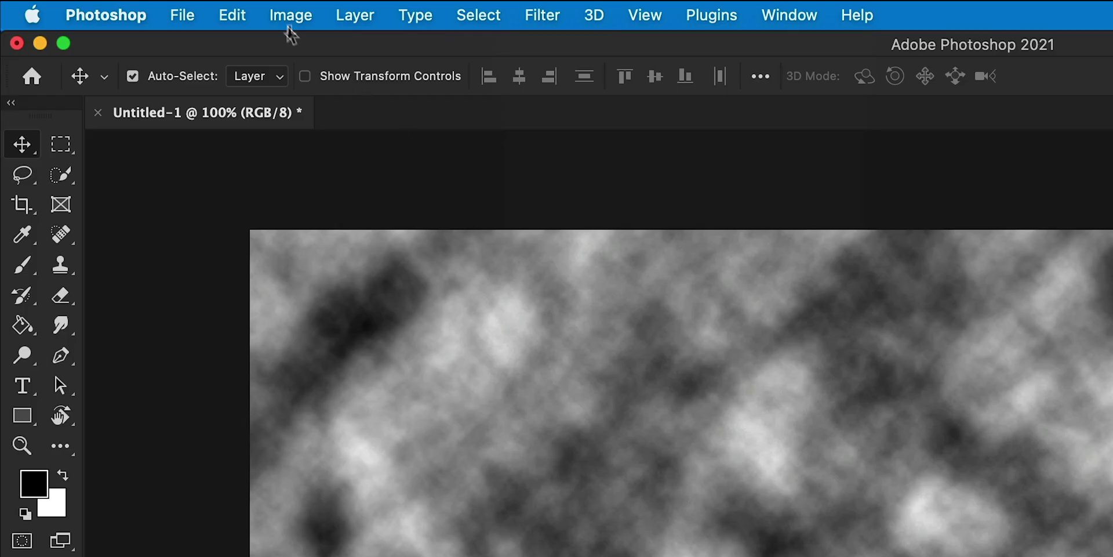
Increase the clouds' contrast with a Levels adjustment, setting the input black point to 71 and the white point to 229
left_click(166, 9)
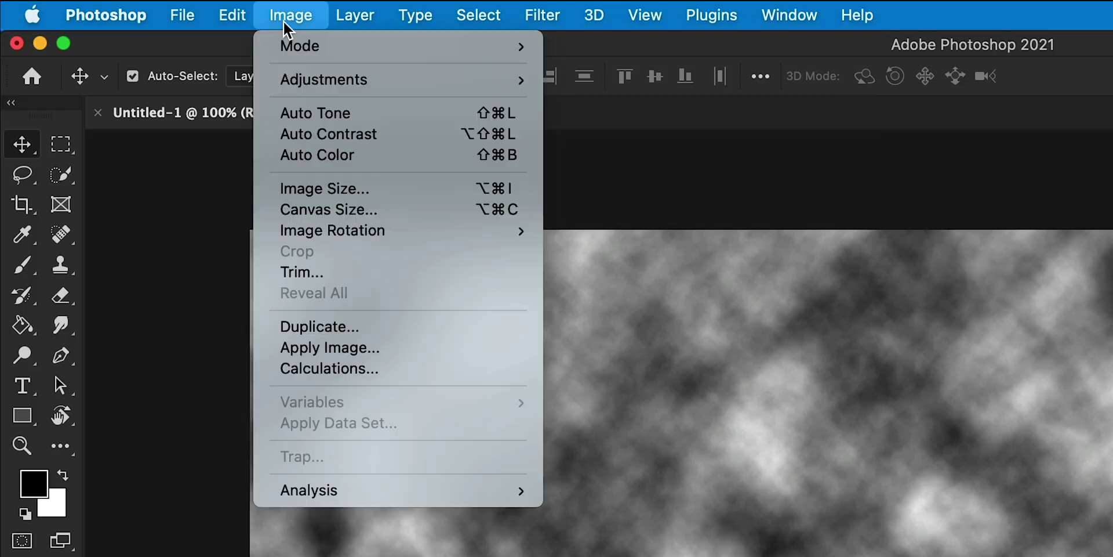
mouse_move(201, 49)
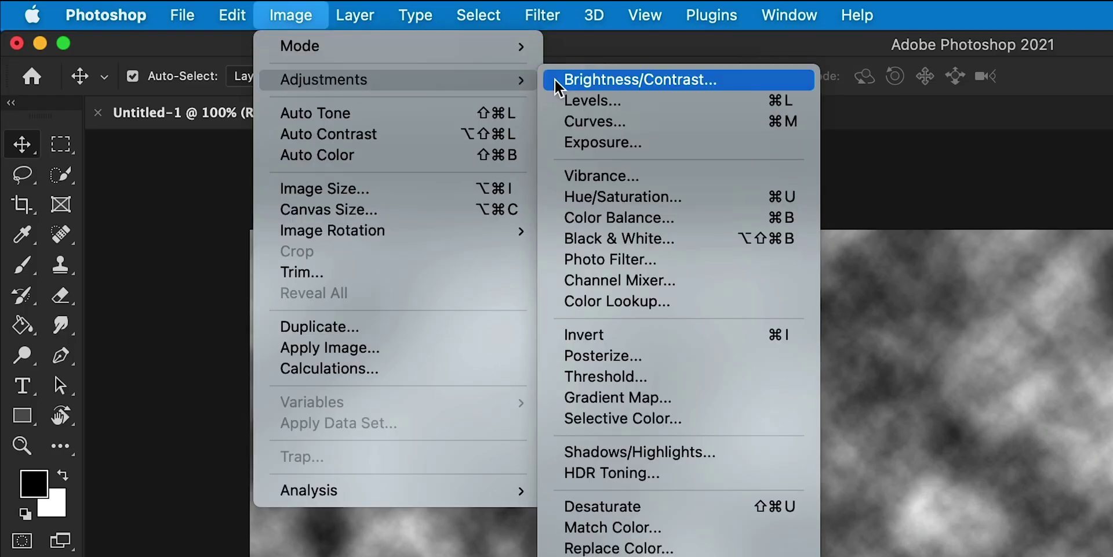
left_click(571, 101)
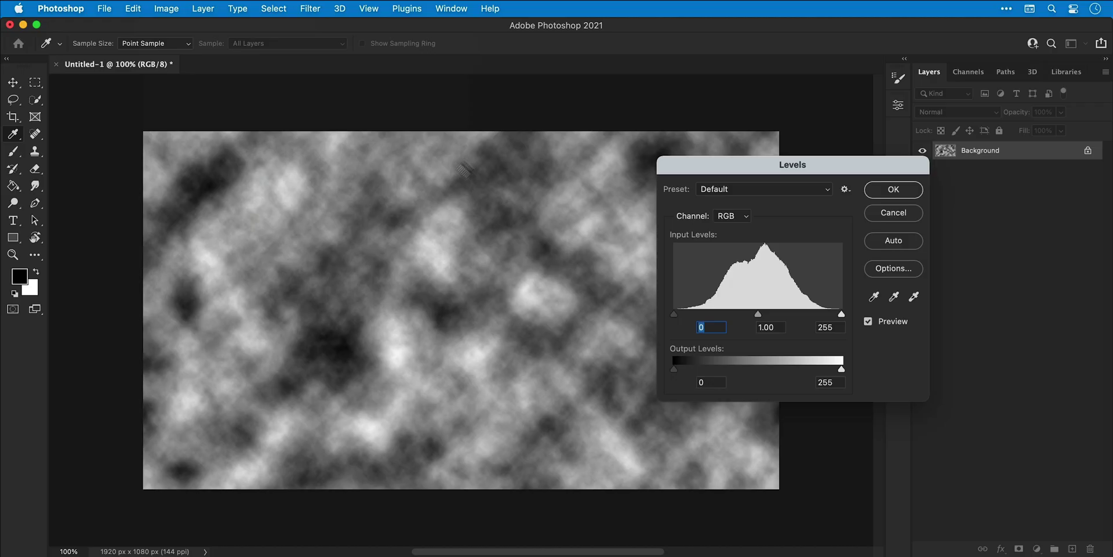
left_click_drag(674, 319, 724, 319)
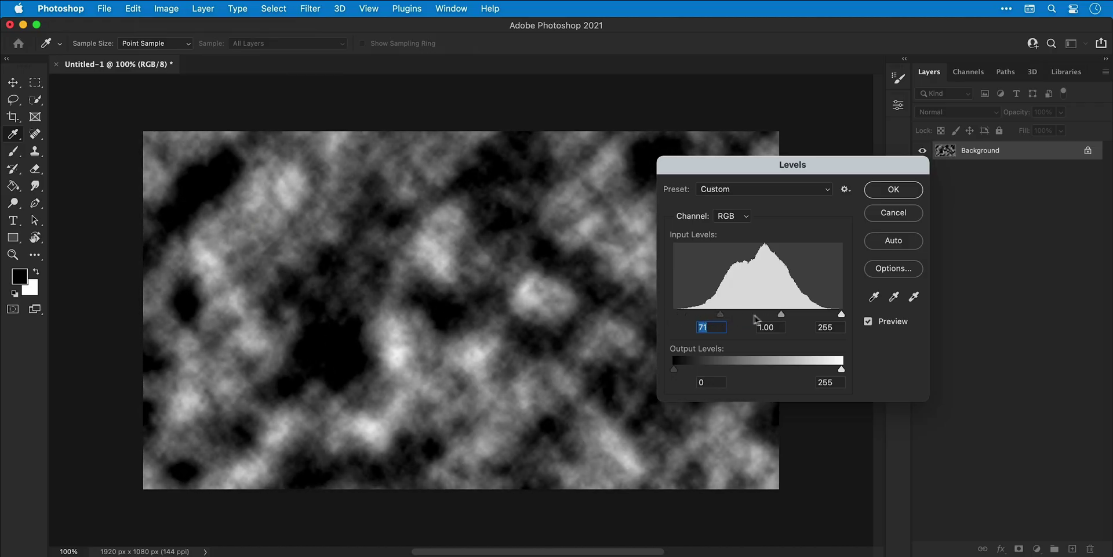
left_click_drag(840, 315, 825, 315)
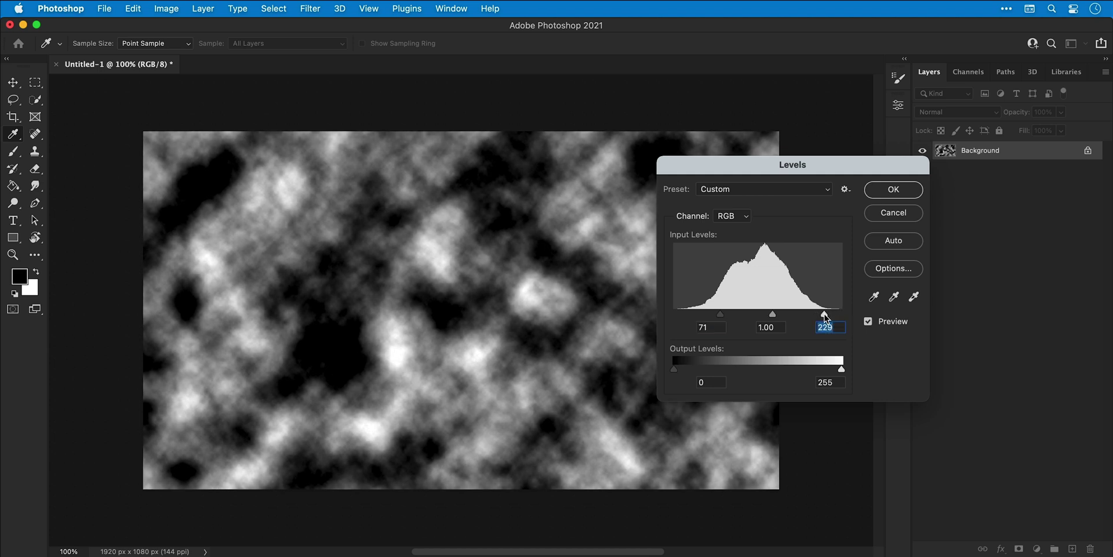
left_click(878, 195)
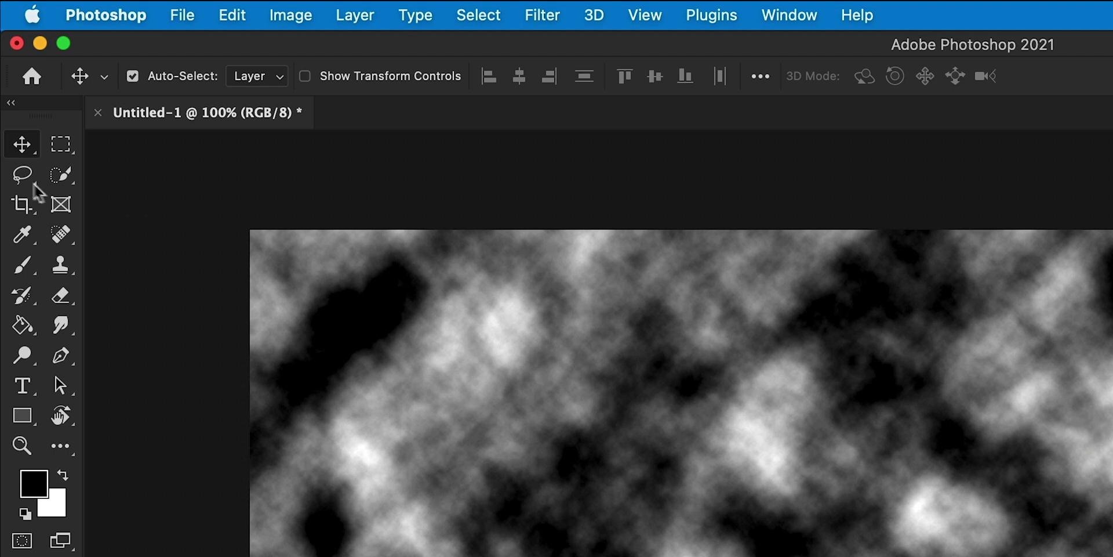
Draw a freehand Lasso selection around the bright cloud patch in the upper middle of the canvas
left_click(23, 174)
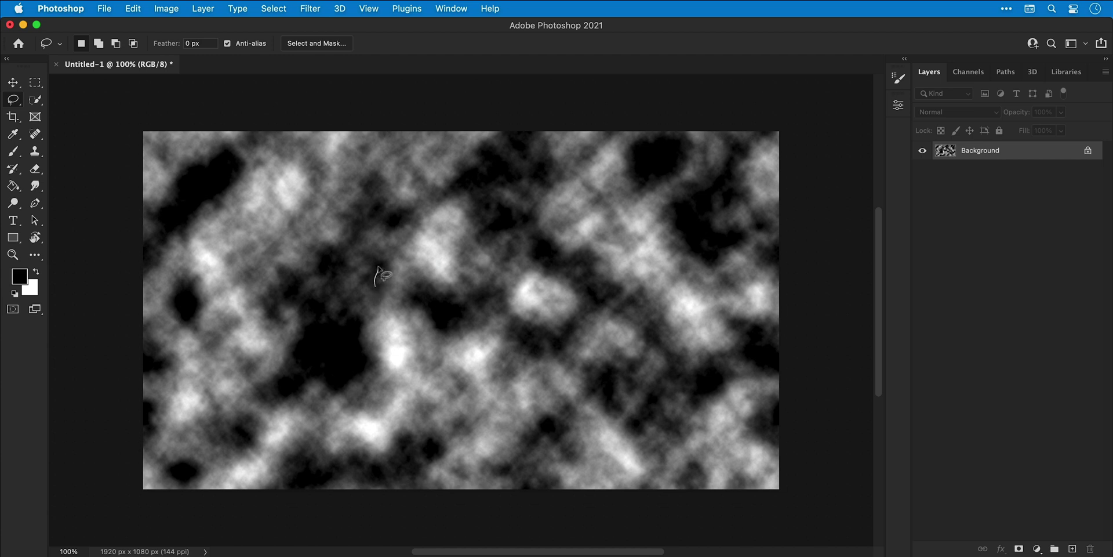
left_click_drag(408, 217, 464, 185)
mouse_move(487, 248)
left_mouse_down()
mouse_move(486, 284)
mouse_move(457, 309)
mouse_move(380, 291)
left_mouse_up()
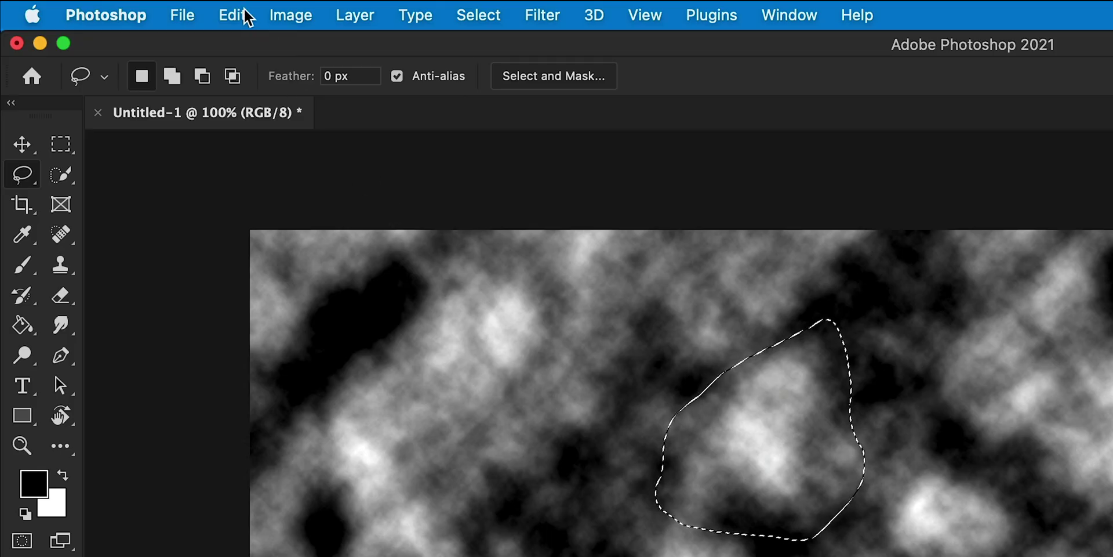
Copy the selected cloud patch and paste it onto its own layer
left_click(243, 16)
left_click(244, 178)
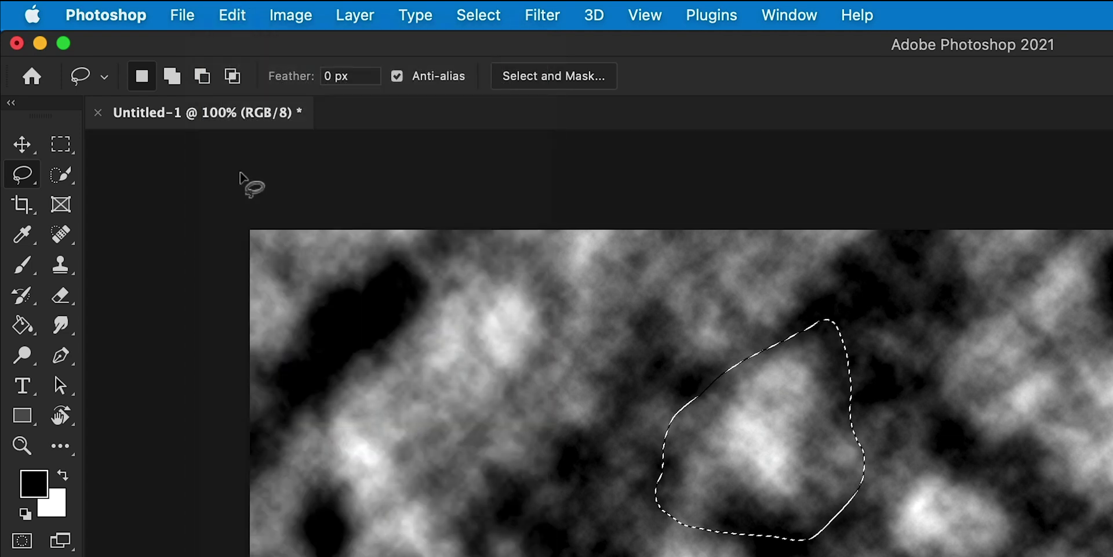
left_click(242, 17)
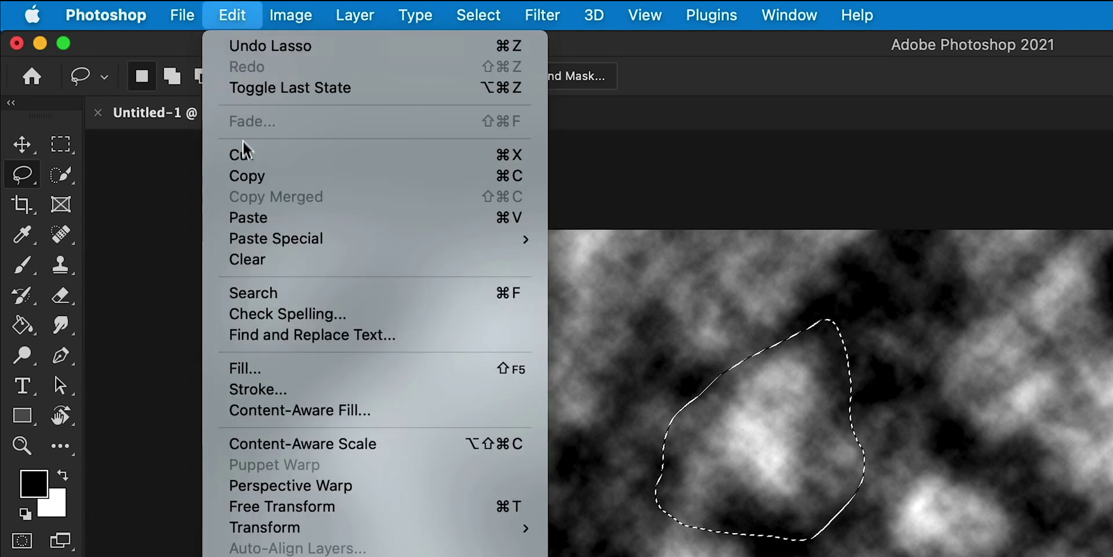
left_click(249, 218)
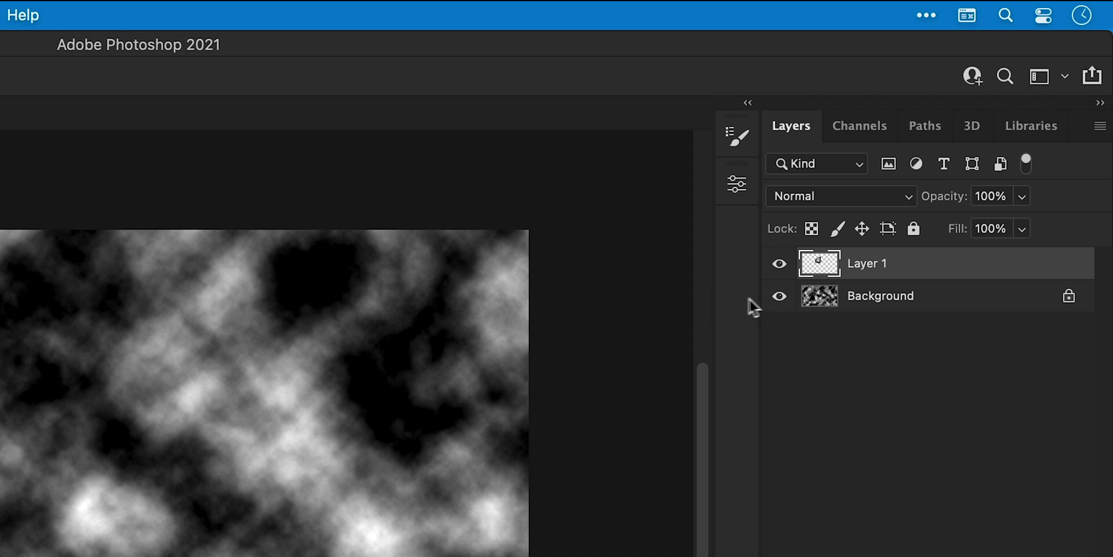
Hide the original clouds layer and add a new layer filled with black beneath the pasted patch
left_click(777, 299)
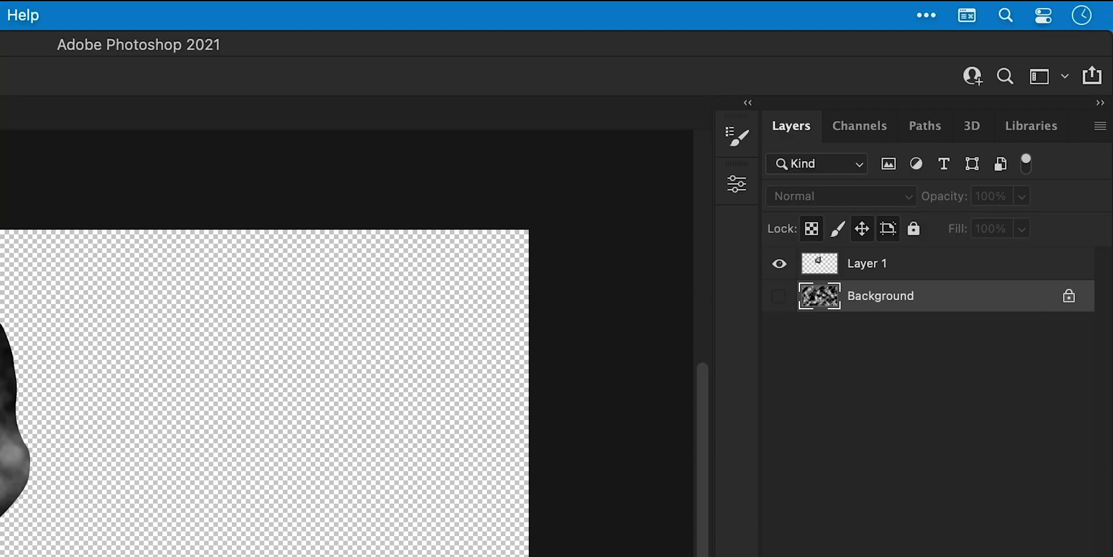
left_click(1042, 543)
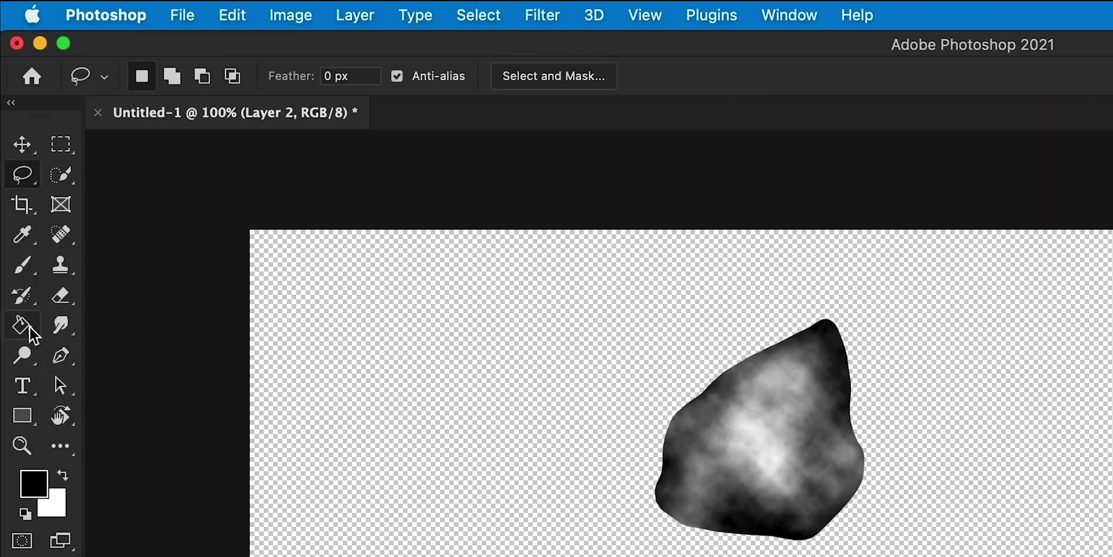
left_click(28, 328)
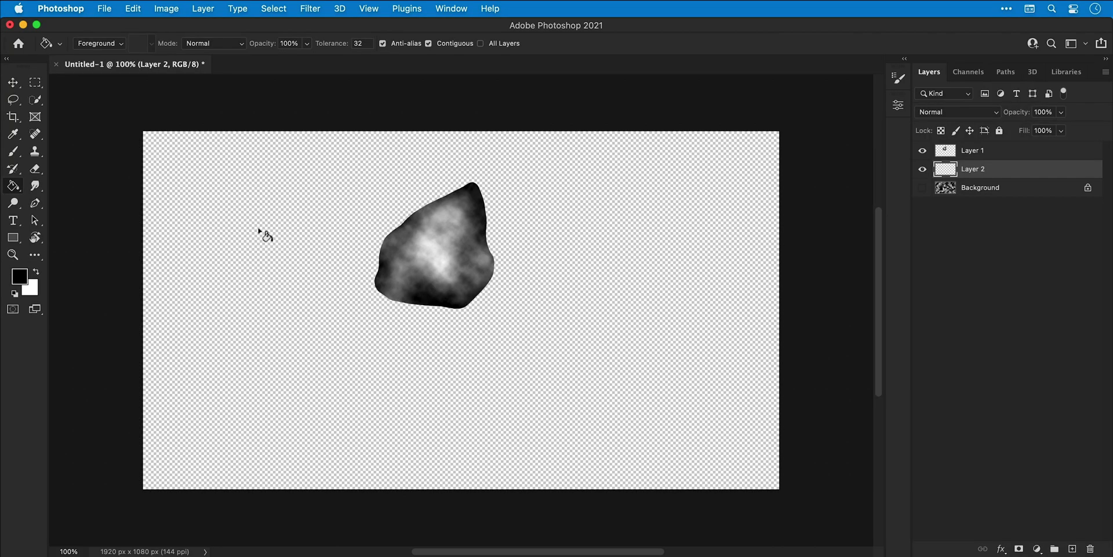
left_click(452, 401)
key("v")
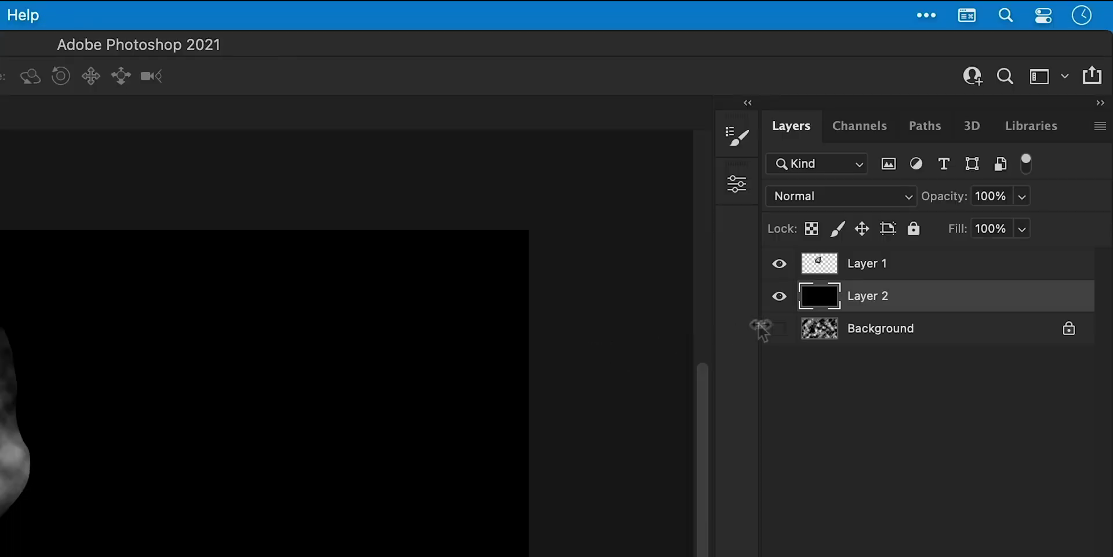
Rename the black layer Background and the cloud patch layer Muzzle Flash, and give Muzzle Flash a white layer mask
double_click(974, 169)
type("Background")
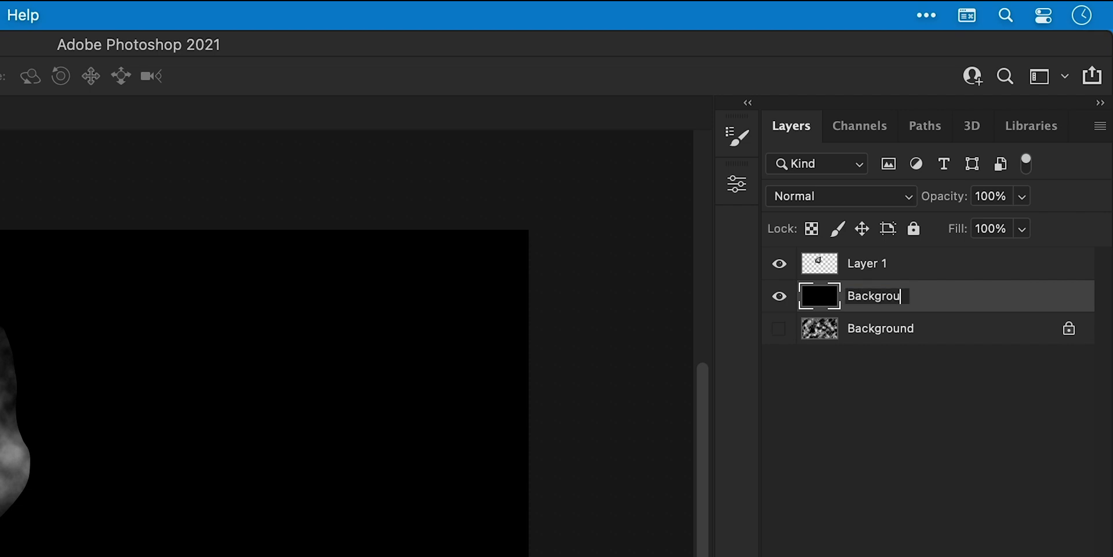
key("Return")
double_click(850, 268)
type("Muz")
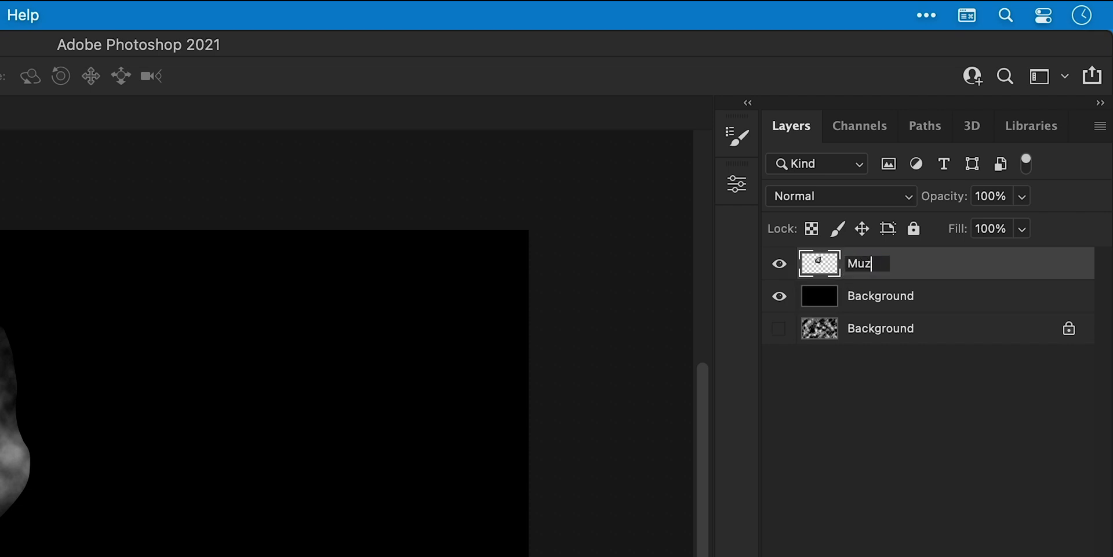
type("zle Flash")
key("Return")
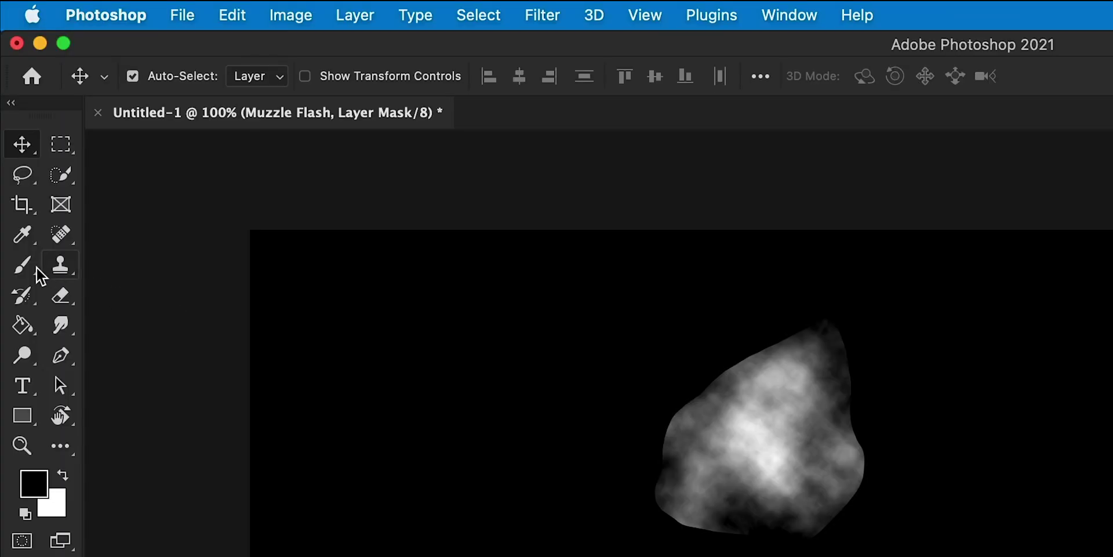
Soften the patch's upper edges by painting black on its mask with a 162 px soft round brush at 0% hardness
left_click(23, 266)
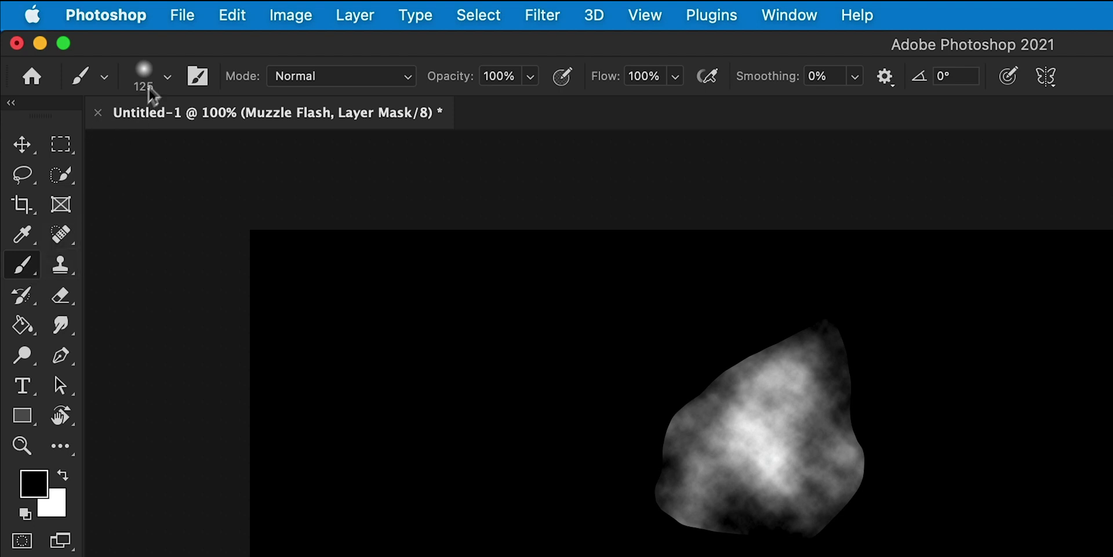
left_click(167, 76)
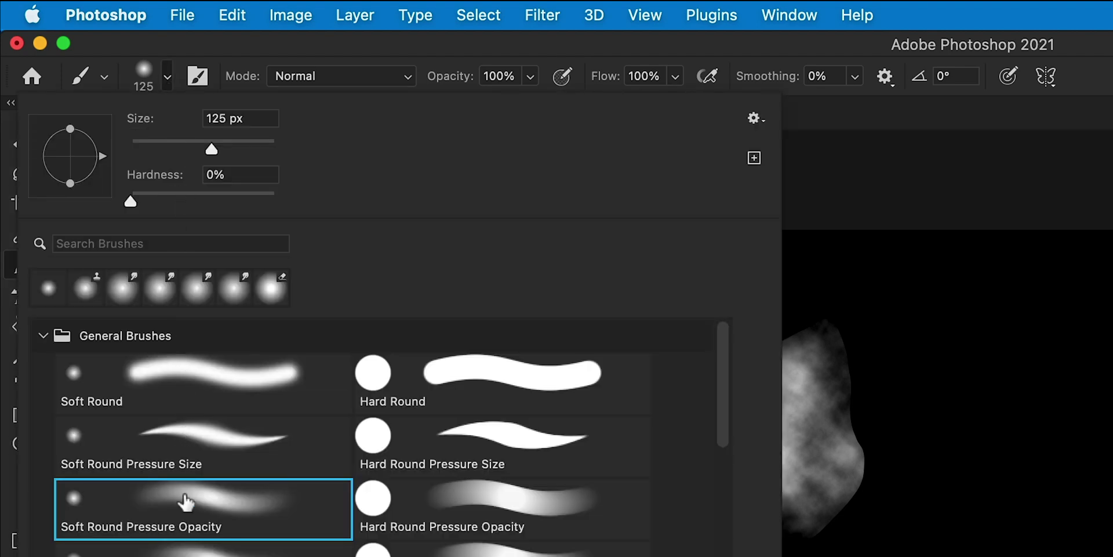
mouse_move(229, 146)
left_mouse_down()
mouse_move(208, 145)
mouse_move(225, 145)
left_mouse_up()
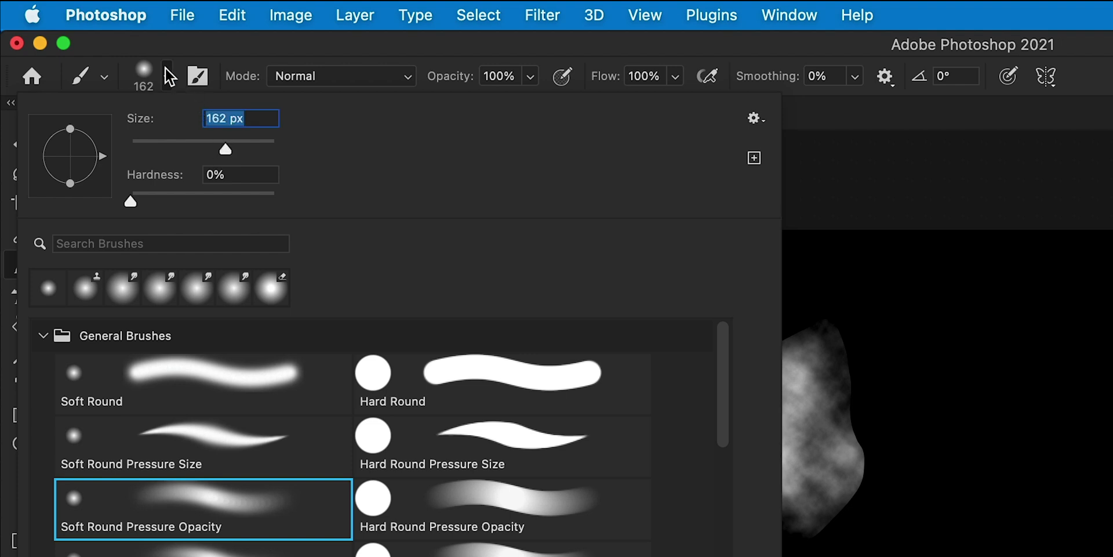
key("Return")
mouse_move(367, 231)
left_mouse_down()
mouse_move(410, 190)
mouse_move(474, 162)
mouse_move(500, 192)
mouse_move(510, 233)
left_mouse_up()
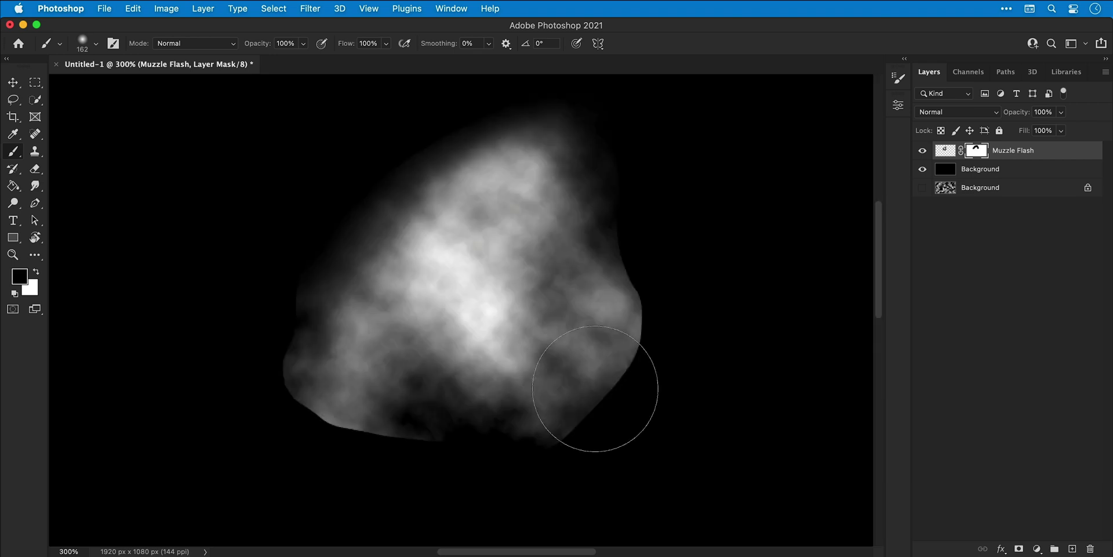
Zoom in and fade the patch's hard lower and side edges on the mask with a 45 px black brush
key("bracketleft")
key("bracketleft")
key("bracketleft")
key("bracketleft")
key("bracketleft")
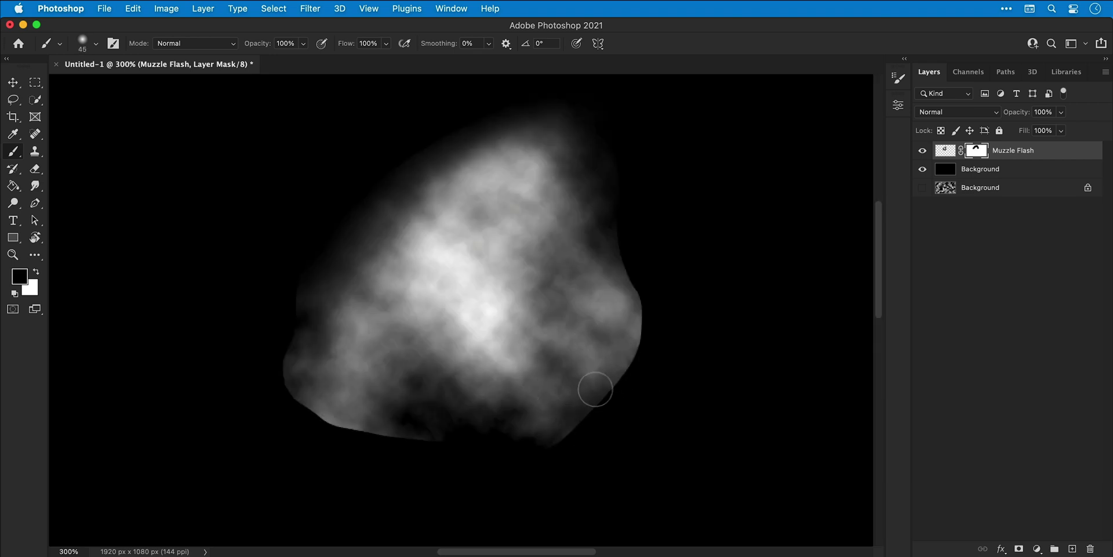
mouse_move(595, 389)
left_mouse_down()
mouse_move(636, 286)
mouse_move(640, 215)
mouse_move(640, 250)
mouse_move(659, 261)
mouse_move(669, 313)
mouse_move(669, 368)
mouse_move(677, 348)
mouse_move(667, 355)
mouse_move(684, 286)
mouse_move(609, 465)
mouse_move(655, 385)
mouse_move(576, 465)
mouse_move(610, 450)
mouse_move(647, 328)
mouse_move(618, 380)
mouse_move(524, 452)
mouse_move(445, 460)
mouse_move(302, 426)
mouse_move(264, 332)
mouse_move(256, 365)
mouse_move(374, 446)
mouse_move(281, 383)
left_mouse_up()
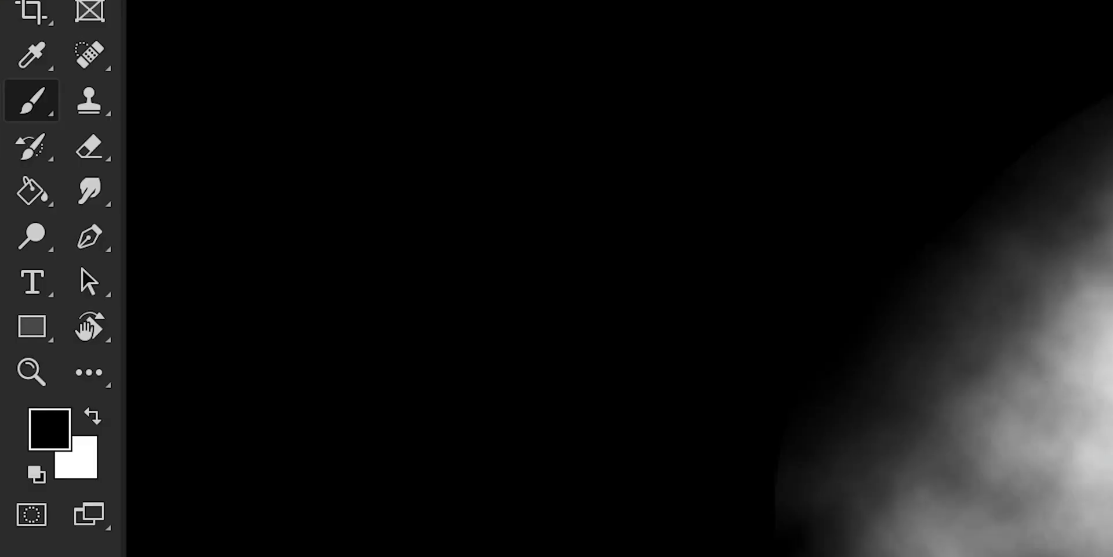
Restore parts of the cloud patch by painting white on the mask with a soft brush enlarged to 250 px
key("x")
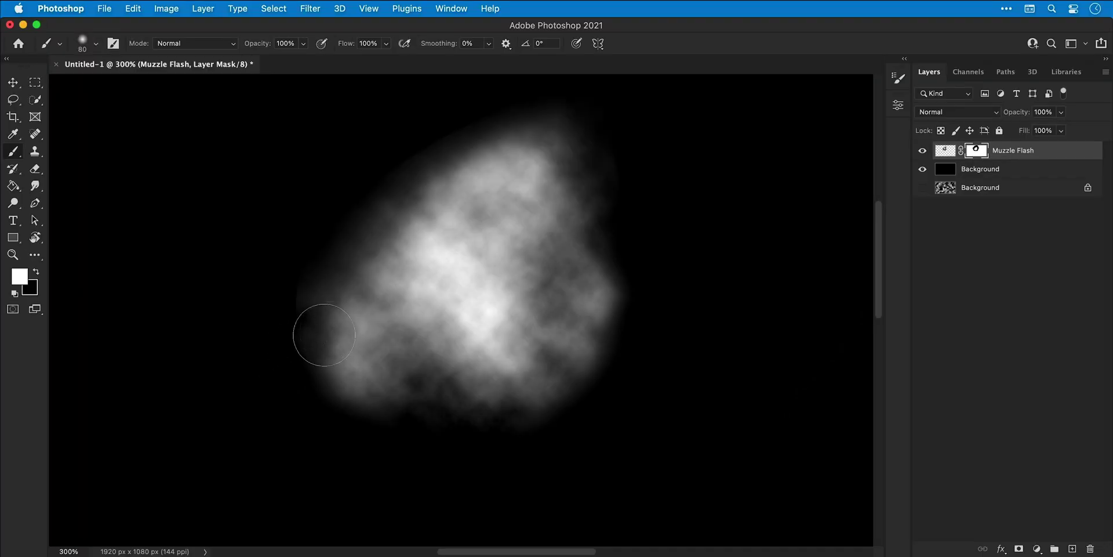
key("bracketright")
key("bracketright")
key("bracketright")
key("bracketright")
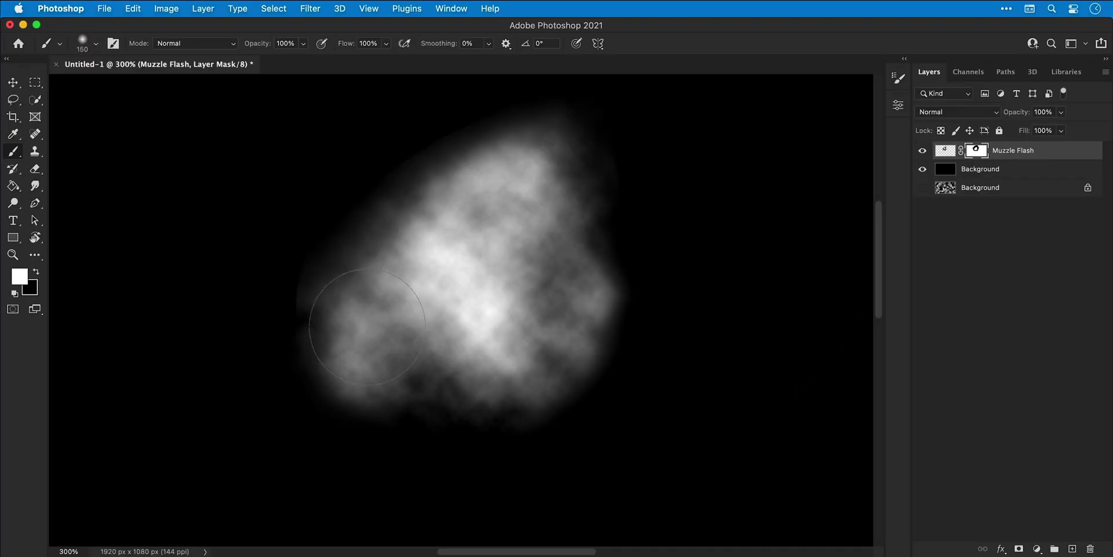
key("bracketright")
key("bracketright")
key("bracketright")
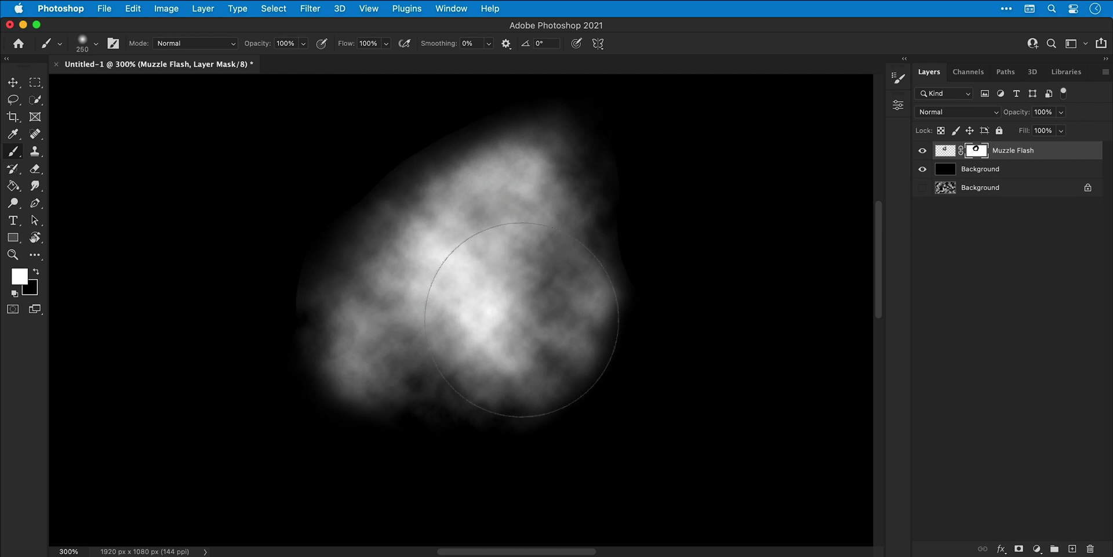
left_click(513, 316)
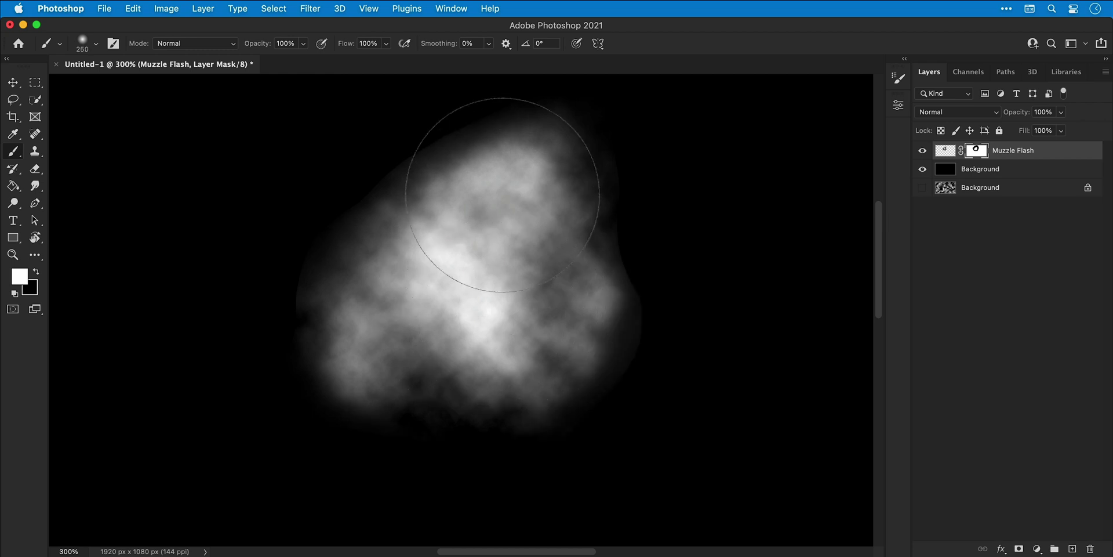
left_click(502, 195)
Fade the patch's remaining hard edges along the upper left and right by painting black on the mask, starting with a 70 px brush
key("x")
key("bracketleft")
key("bracketleft")
key("bracketleft")
key("bracketleft")
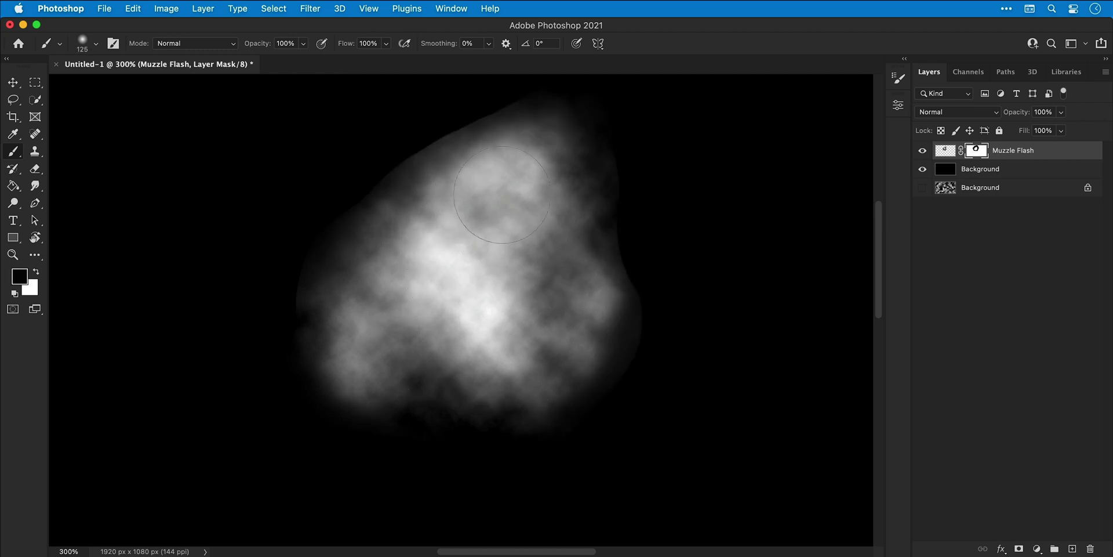
key("bracketleft")
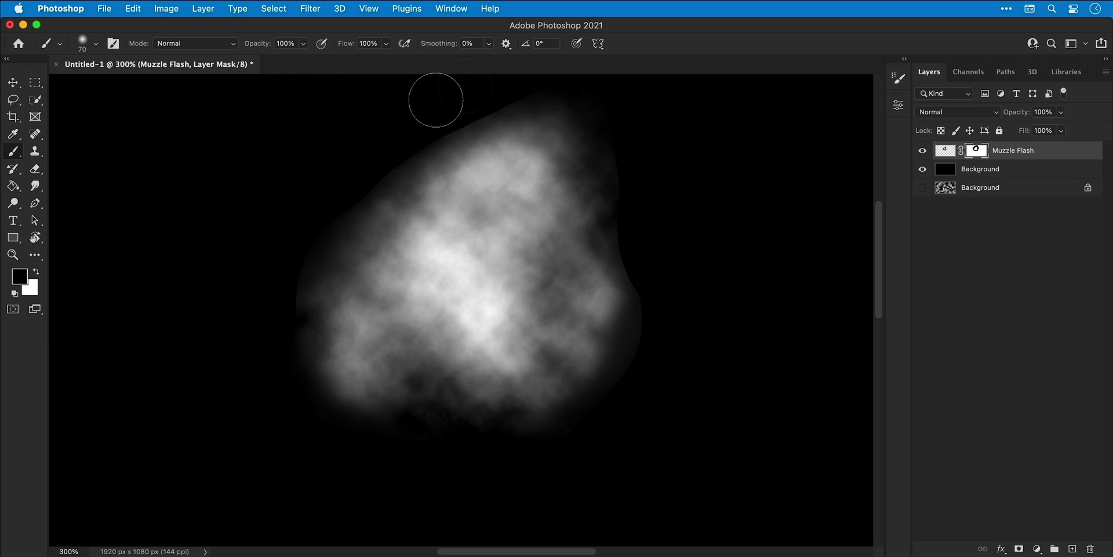
mouse_move(436, 128)
left_mouse_down()
mouse_move(409, 125)
mouse_move(387, 140)
mouse_move(488, 106)
left_mouse_up()
key("bracketright")
key("bracketright")
mouse_move(646, 243)
left_mouse_down()
mouse_move(663, 339)
mouse_move(646, 367)
left_mouse_up()
key("super+minus")
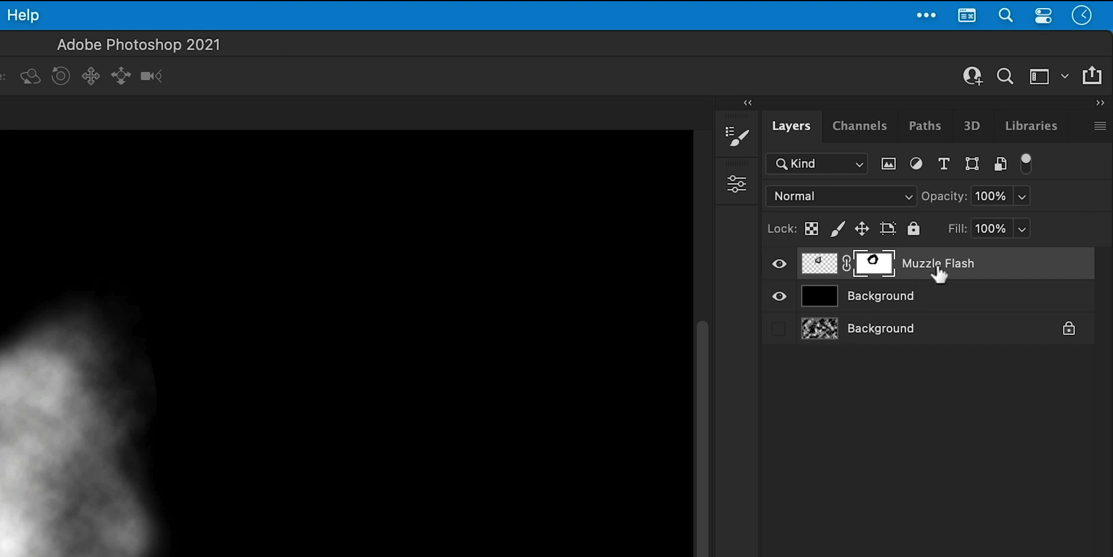
Colorize the Muzzle Flash layer's image with Hue/Saturation, using hue +40 and saturation 31
key("super+2")
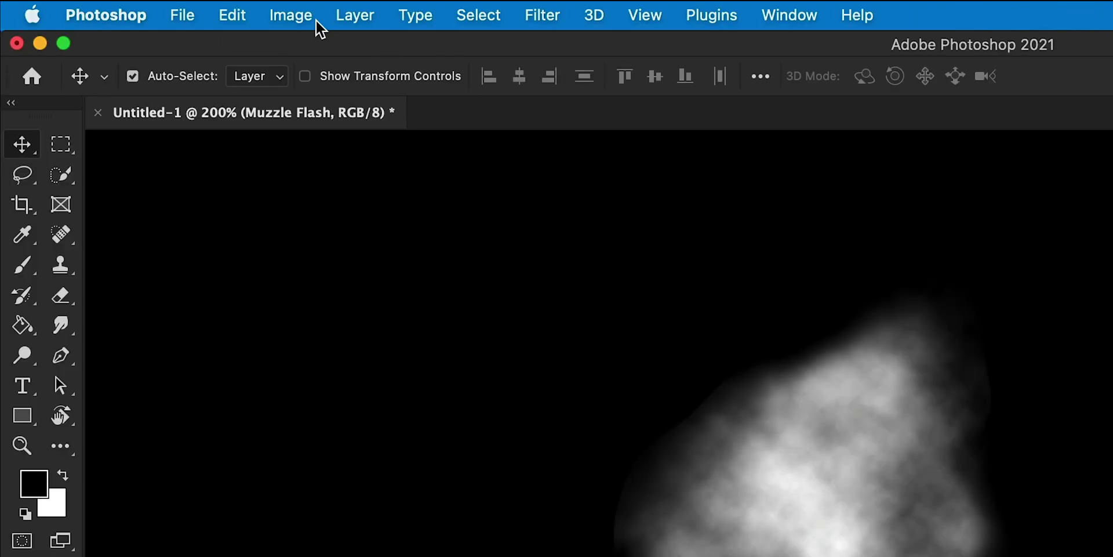
left_click(316, 25)
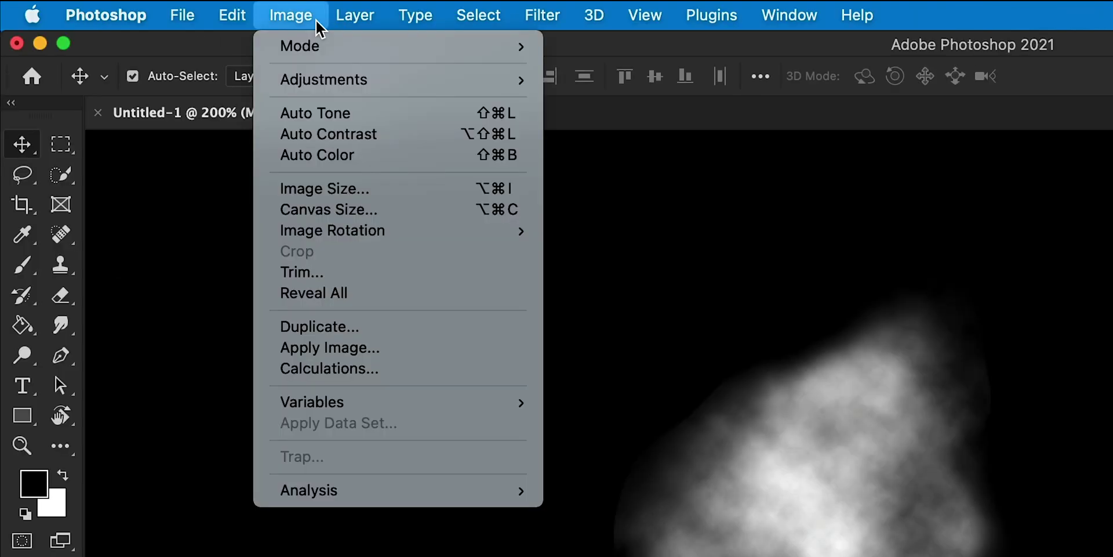
mouse_move(323, 87)
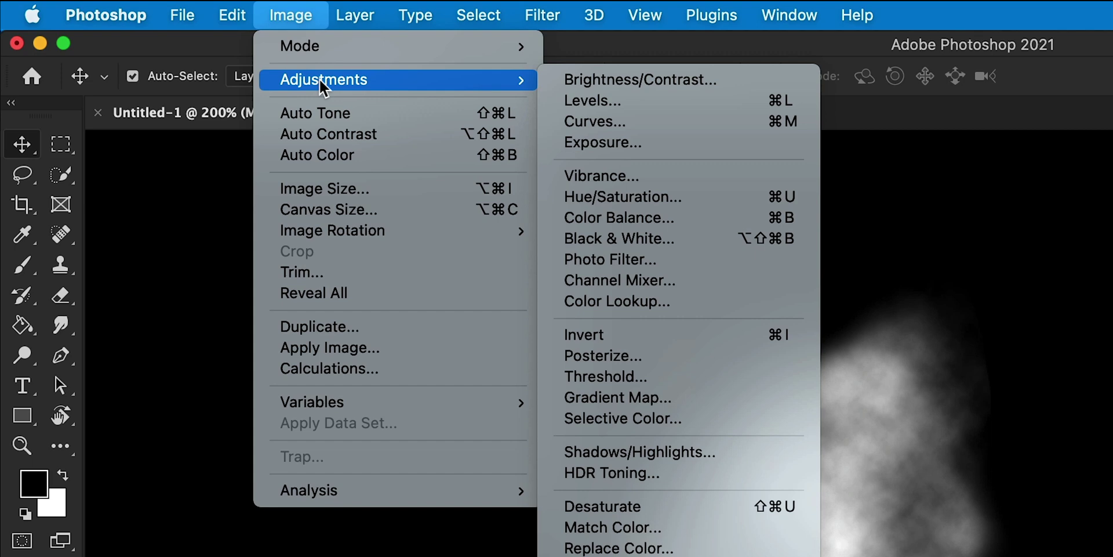
left_click(580, 198)
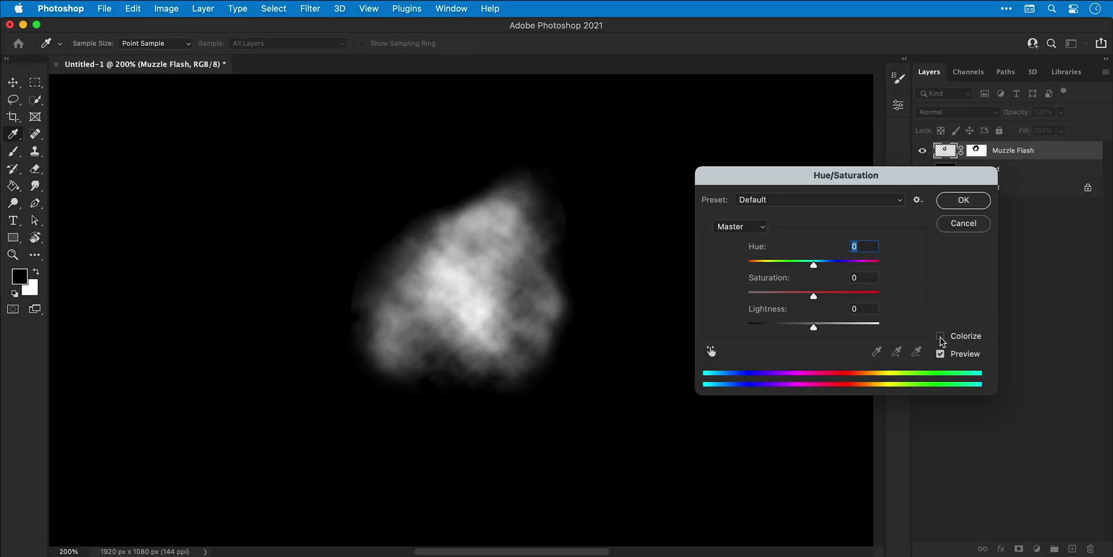
left_click(940, 337)
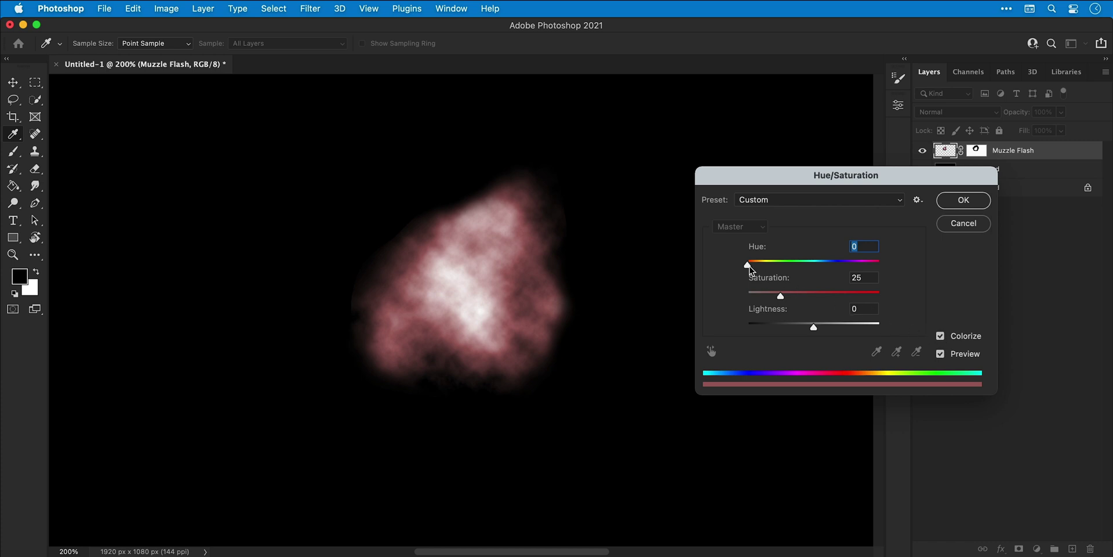
left_click_drag(750, 268, 788, 294)
left_click(955, 200)
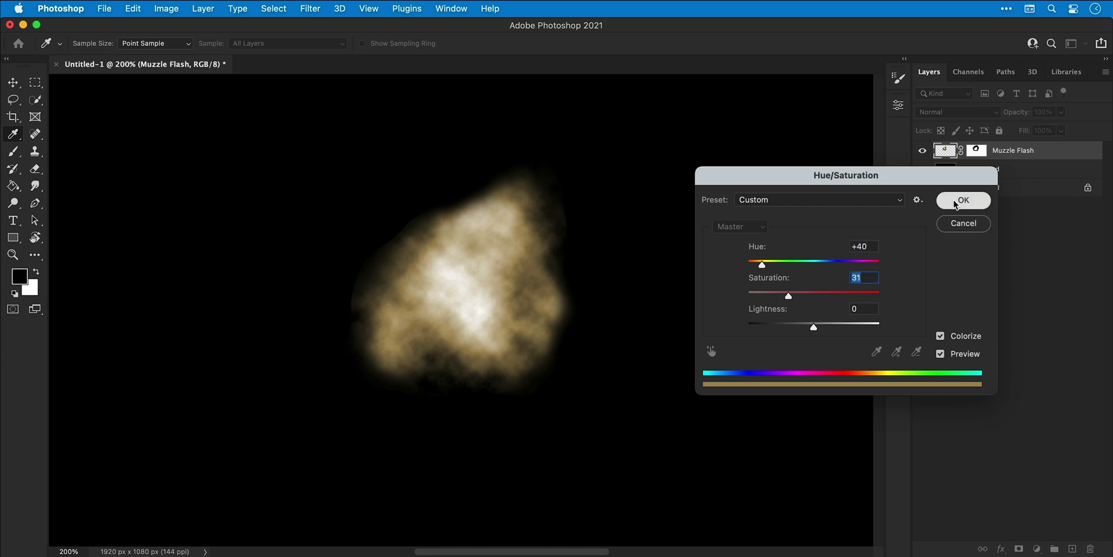
left_click(955, 203)
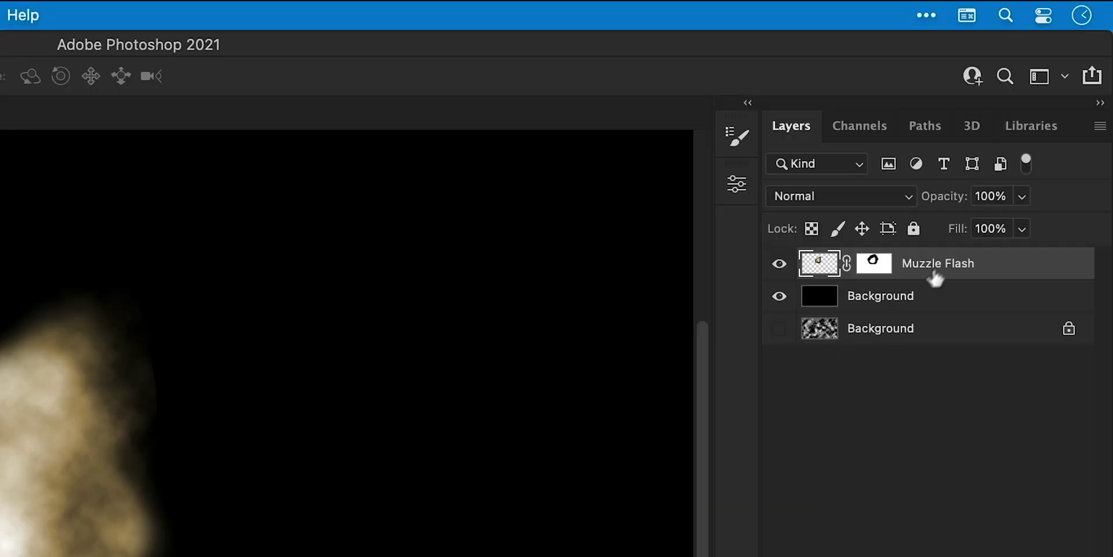
Duplicate the flash layer as Muzzle Flash 2, set its blend mode to Hard Light, and compare it hidden and shown
right_click(949, 262)
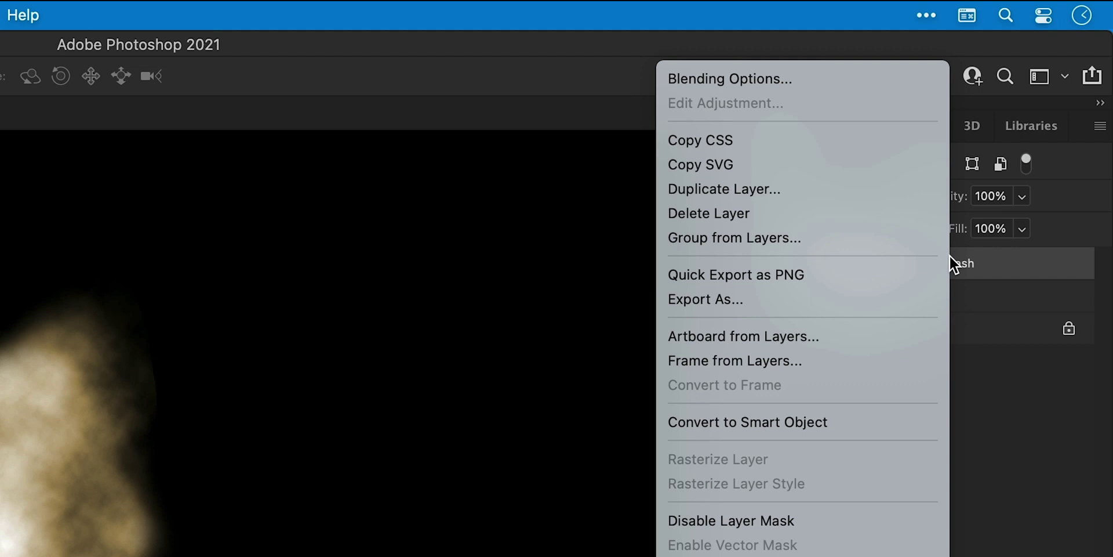
left_click(842, 189)
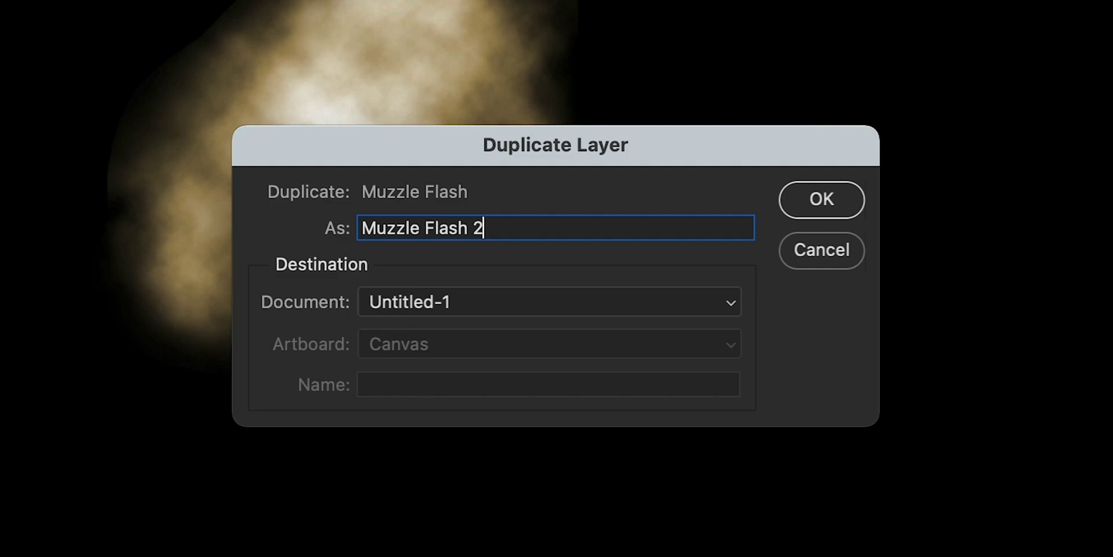
type("2")
key("Return")
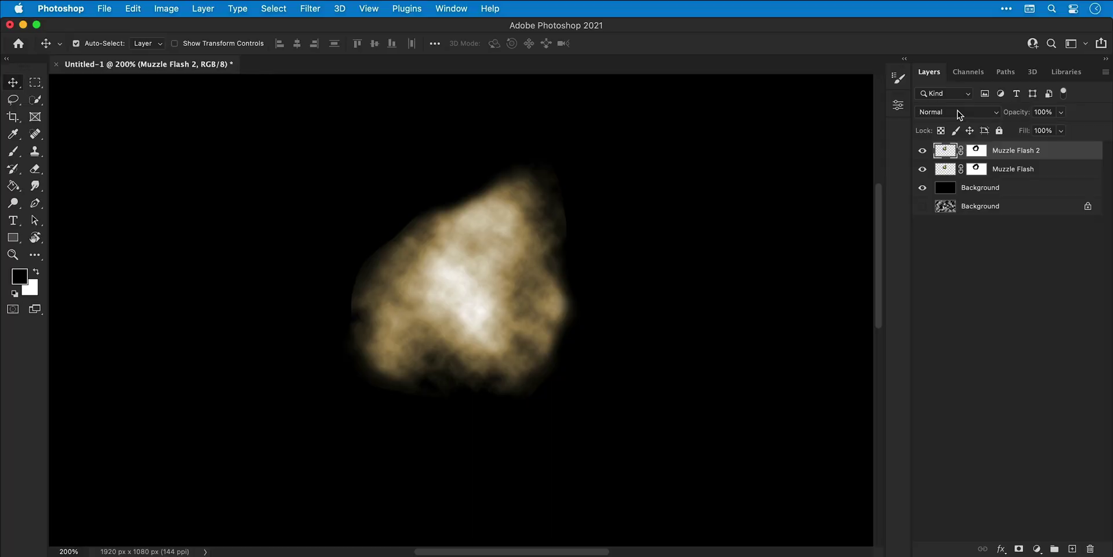
left_click(960, 114)
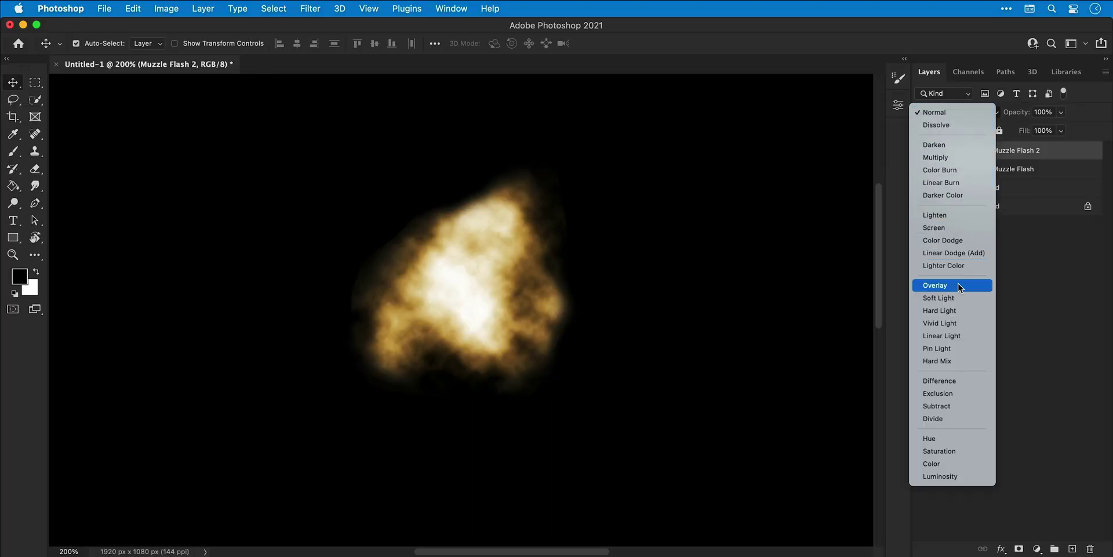
left_click(956, 314)
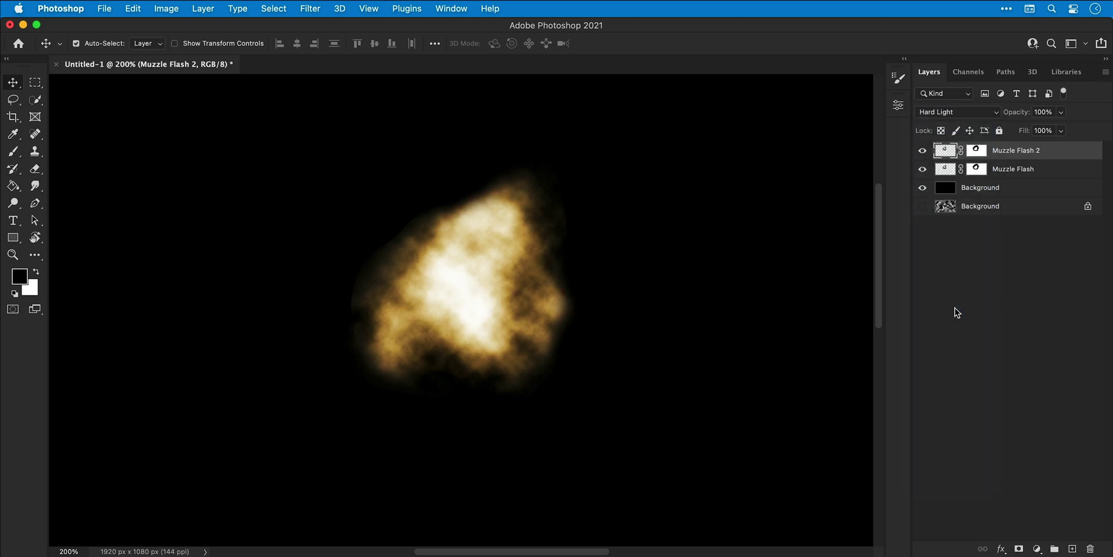
left_click(923, 153)
left_click(923, 153)
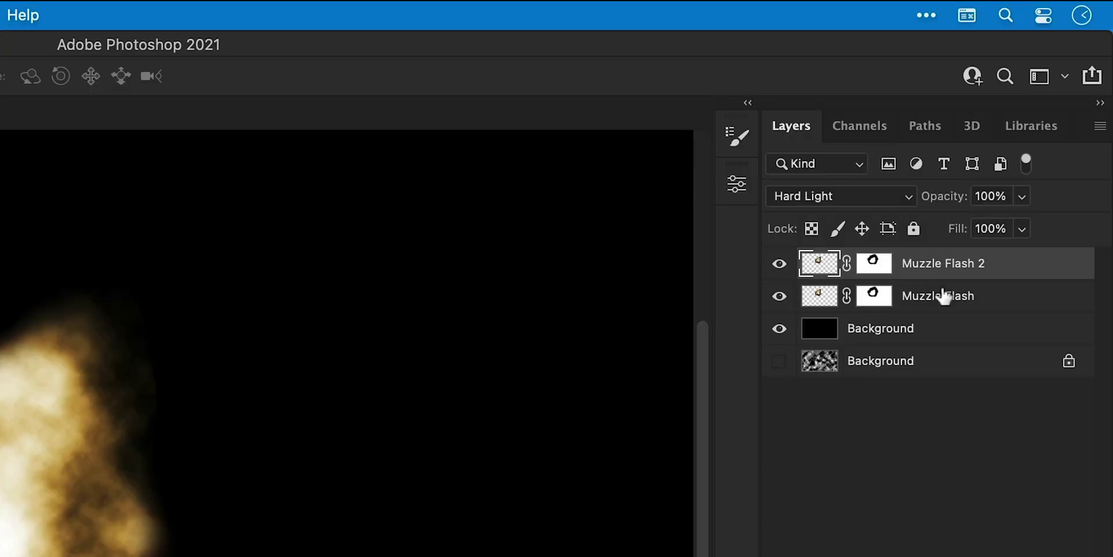
Convert the Muzzle Flash and Muzzle Flash 2 layers together into one smart object
left_click(1017, 168, "shift")
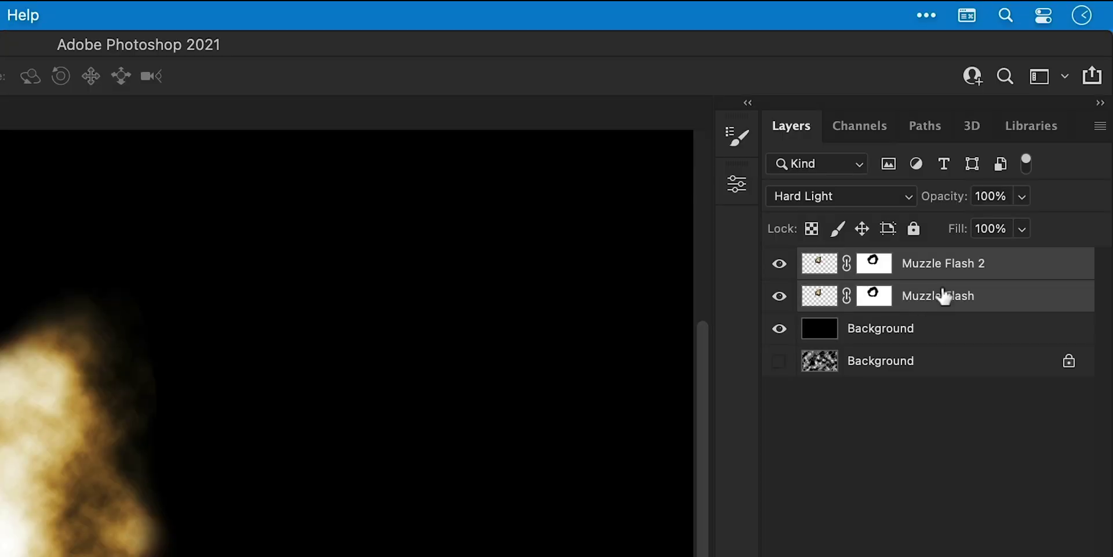
right_click(944, 295)
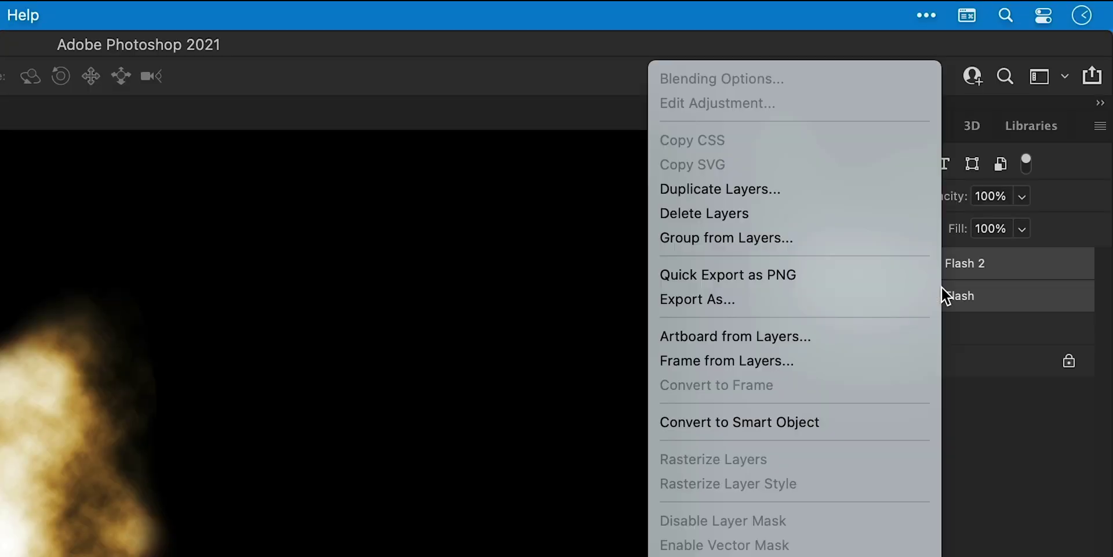
left_click(874, 422)
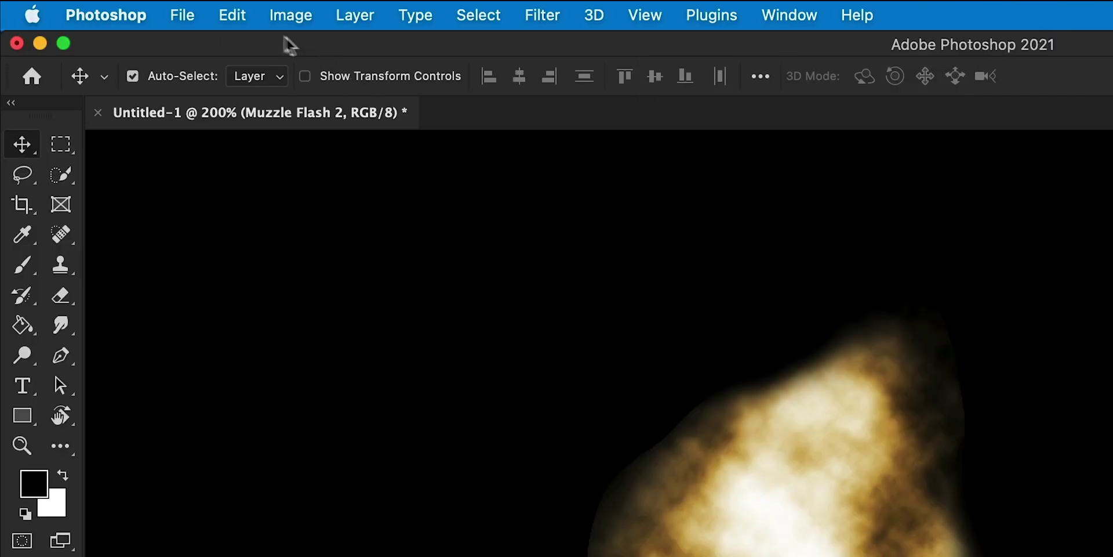
Warp the smart object, pulling its sides and upper edge inward to shape the flash into a narrow flame
left_click(232, 15)
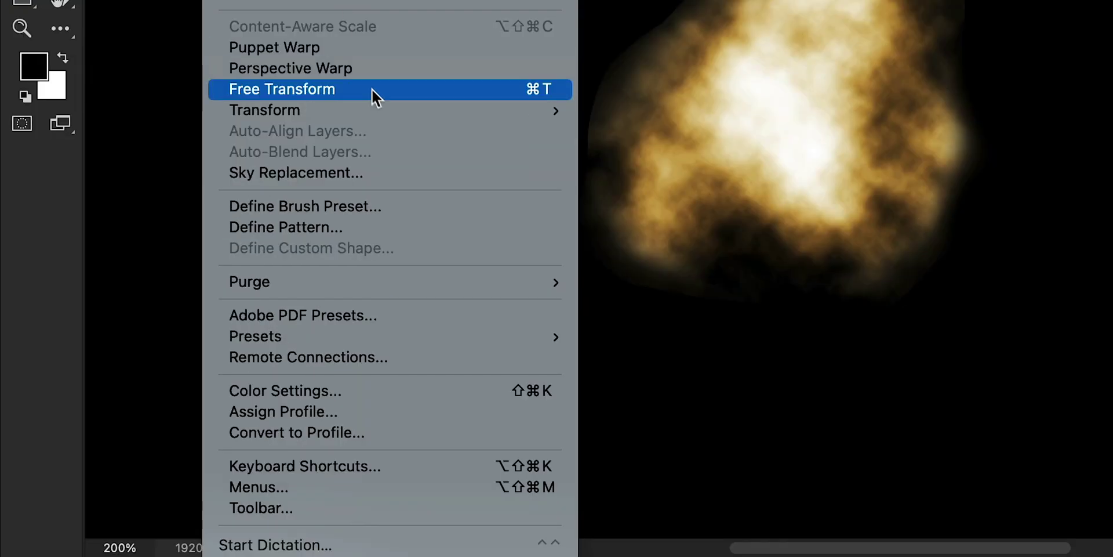
mouse_move(379, 527)
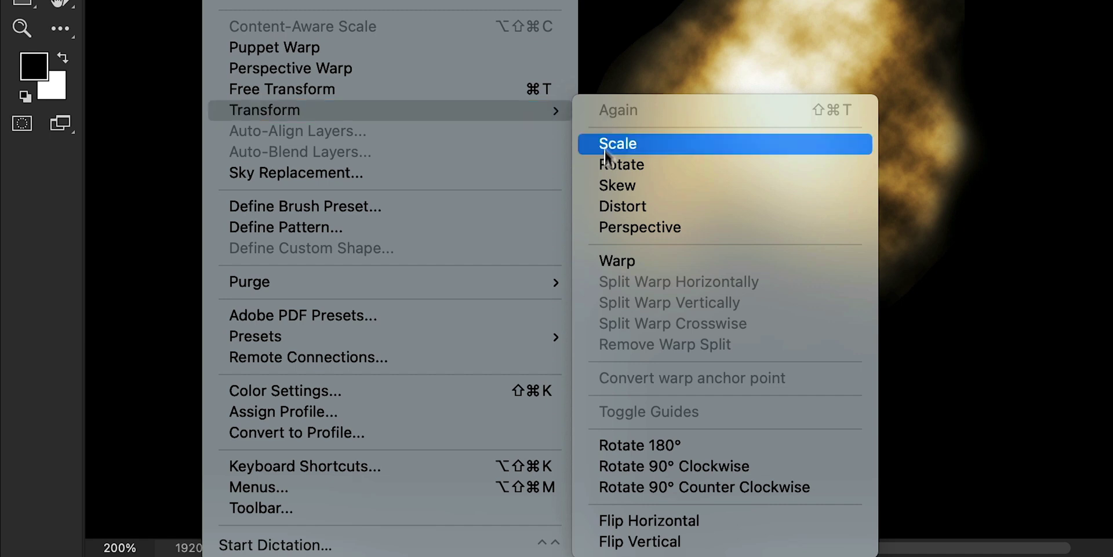
left_click(613, 262)
left_click_drag(633, 95, 654, 100)
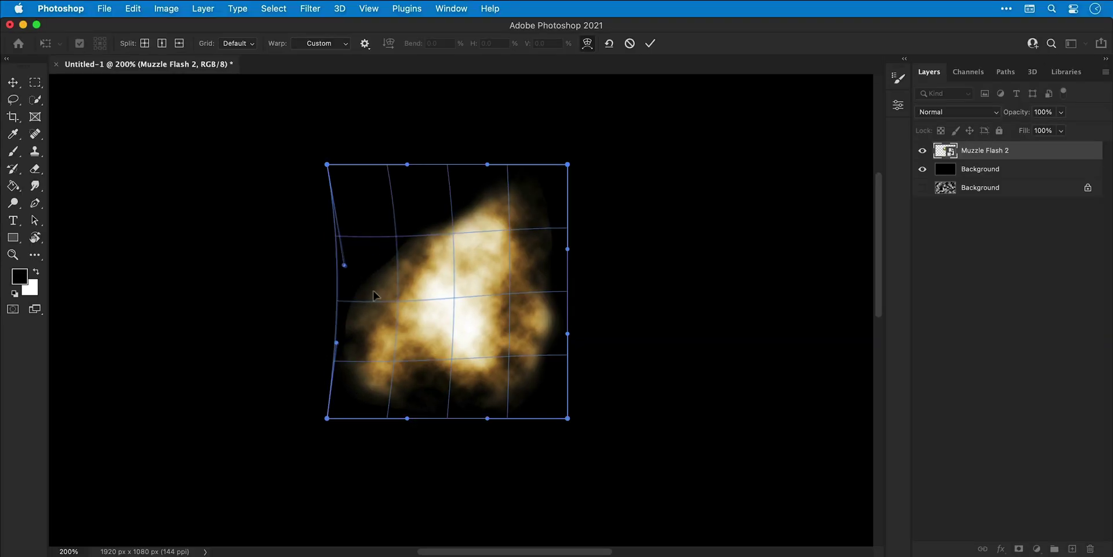
left_click_drag(374, 292, 387, 302)
left_click_drag(538, 380, 516, 382)
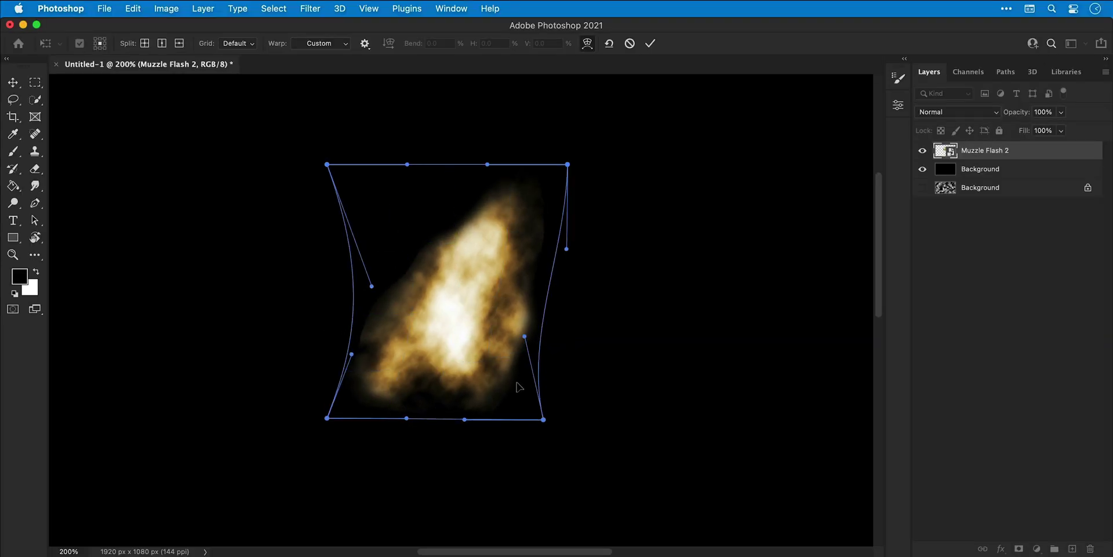
left_click_drag(544, 208, 514, 215)
left_click_drag(383, 296, 351, 336)
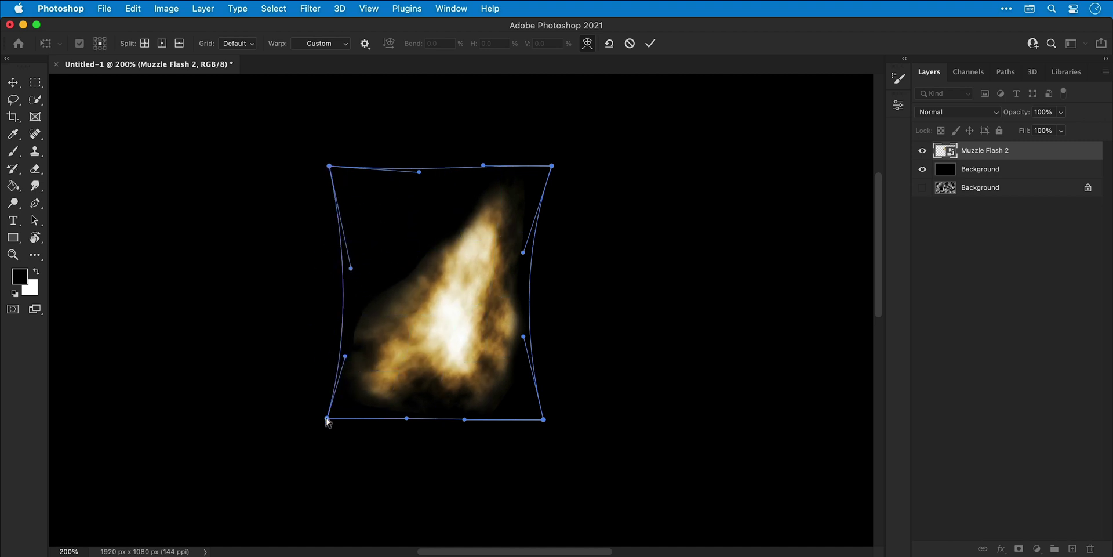
Pull the warp's lower corners, right side and upper-right corner inward to taper the flame, and apply the warp
left_click_drag(327, 418, 348, 404)
left_click_drag(543, 419, 511, 406)
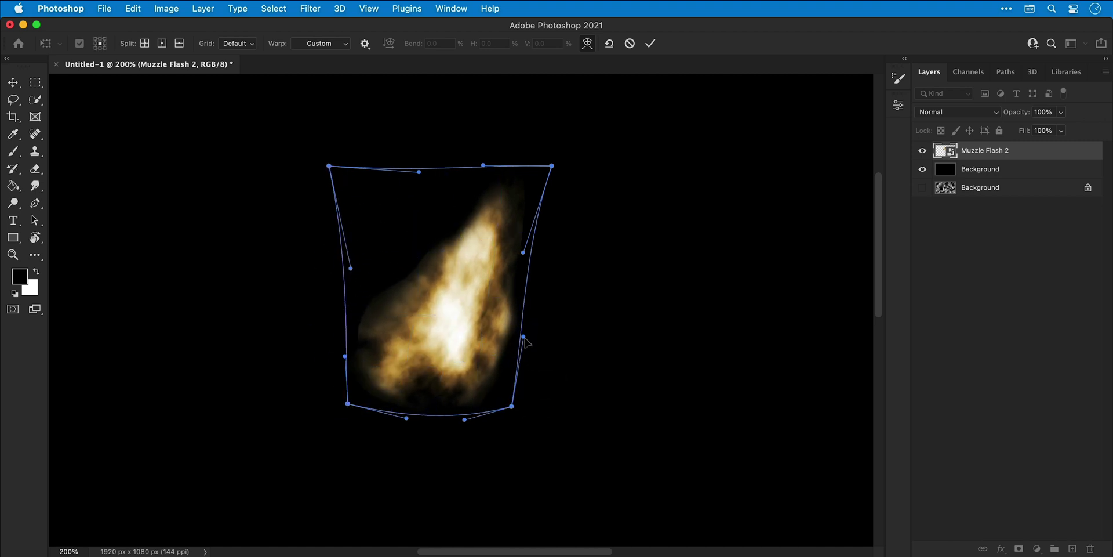
left_click_drag(524, 336, 503, 331)
left_click_drag(454, 184, 463, 197)
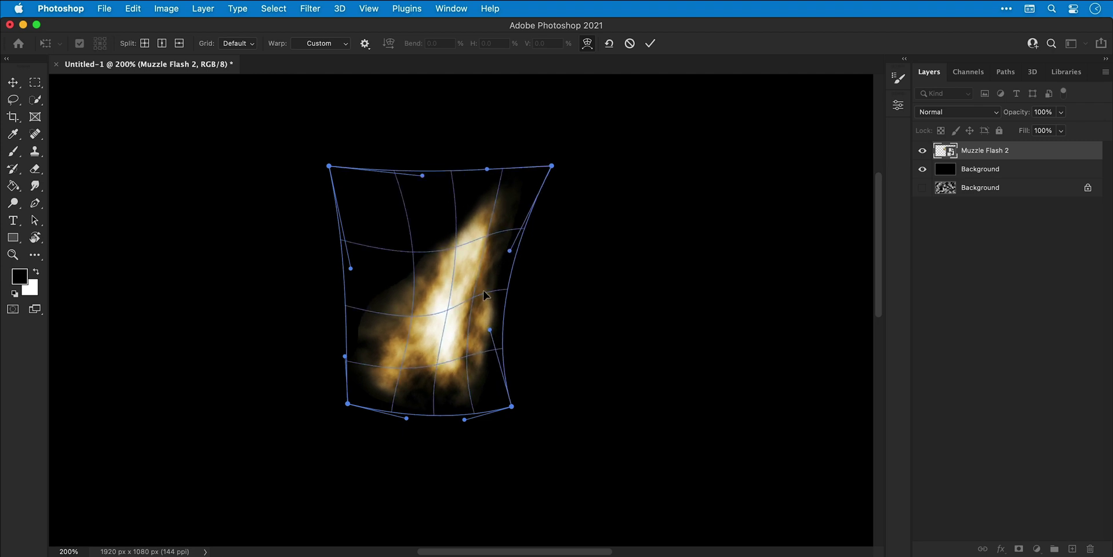
left_click_drag(551, 166, 531, 163)
key("Return")
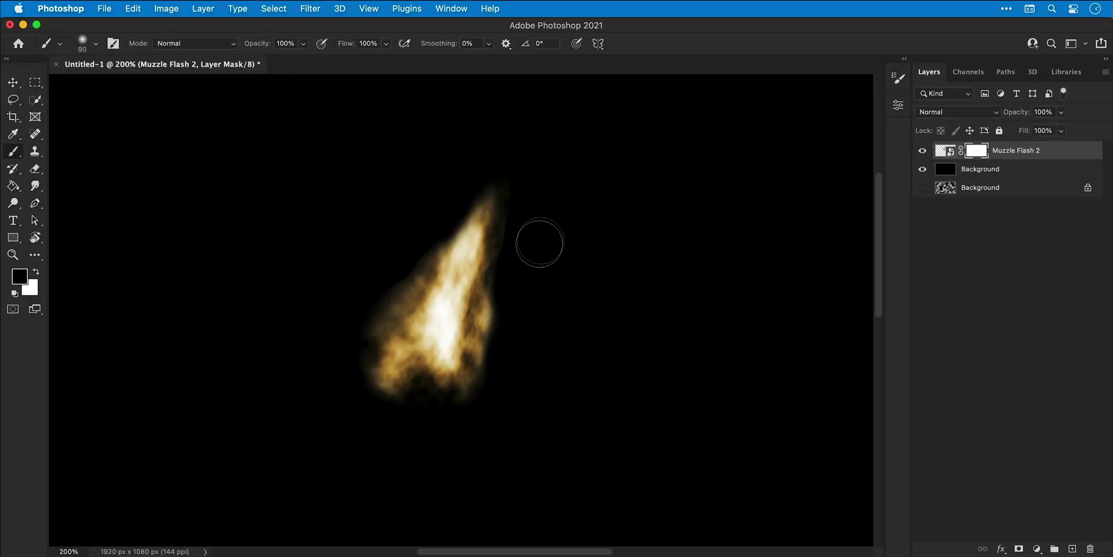
Soften the flame's left and lower-left edge by painting black on the smart object's mask with a 90 px soft brush
mouse_move(341, 308)
left_mouse_down()
mouse_move(337, 361)
mouse_move(369, 417)
left_mouse_up()
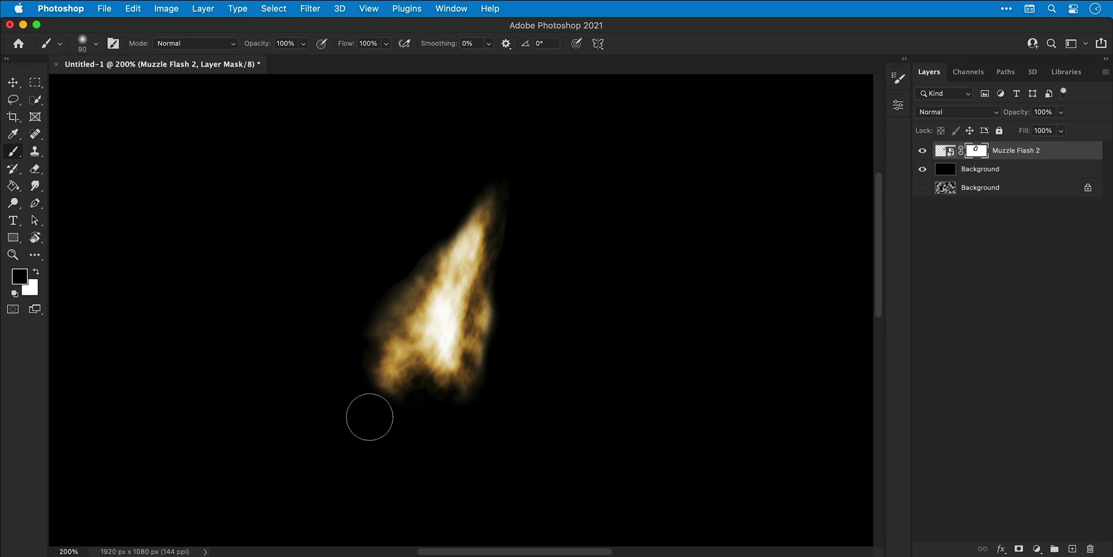
key("v")
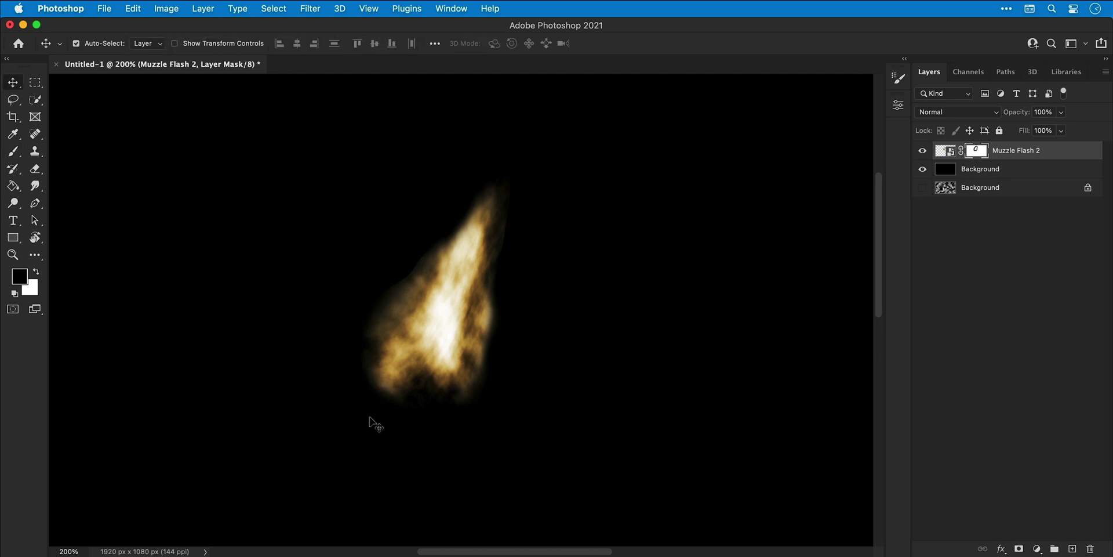
Apply a Path Blur to the smart object's image, comparing the result with the preview off and on
left_click(1028, 155)
left_click(316, 9)
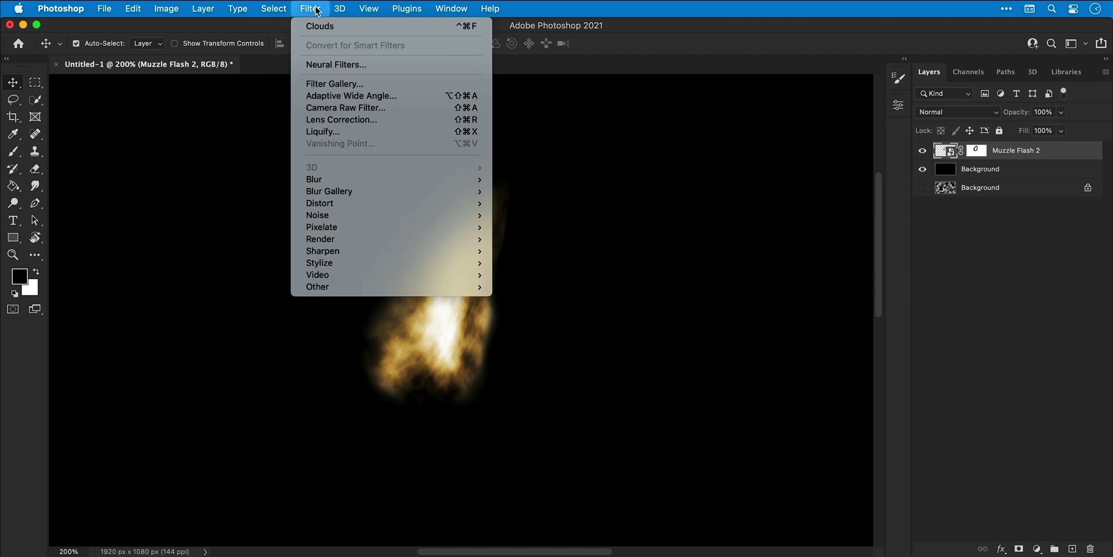
mouse_move(403, 191)
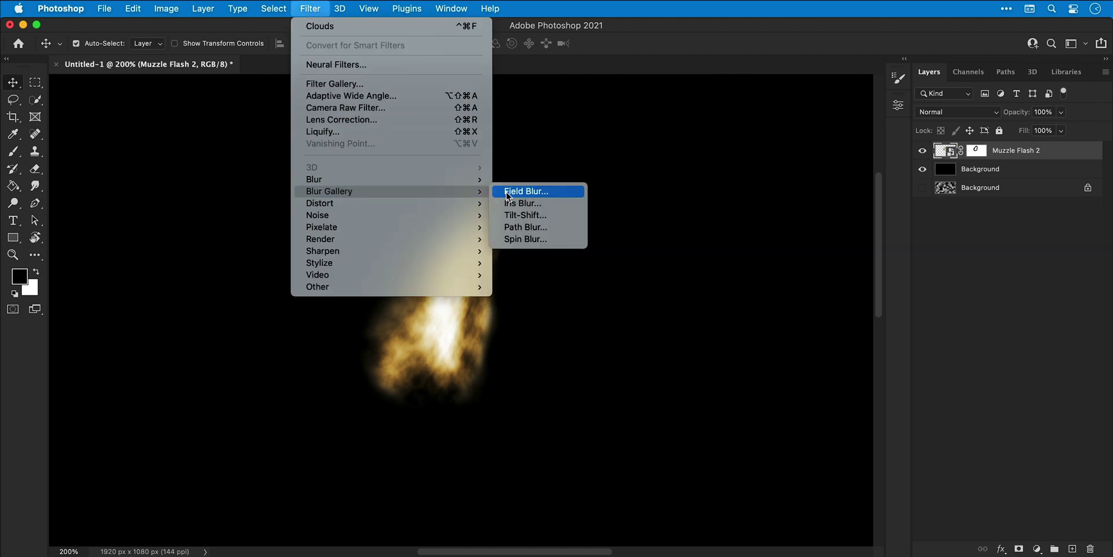
left_click(509, 227)
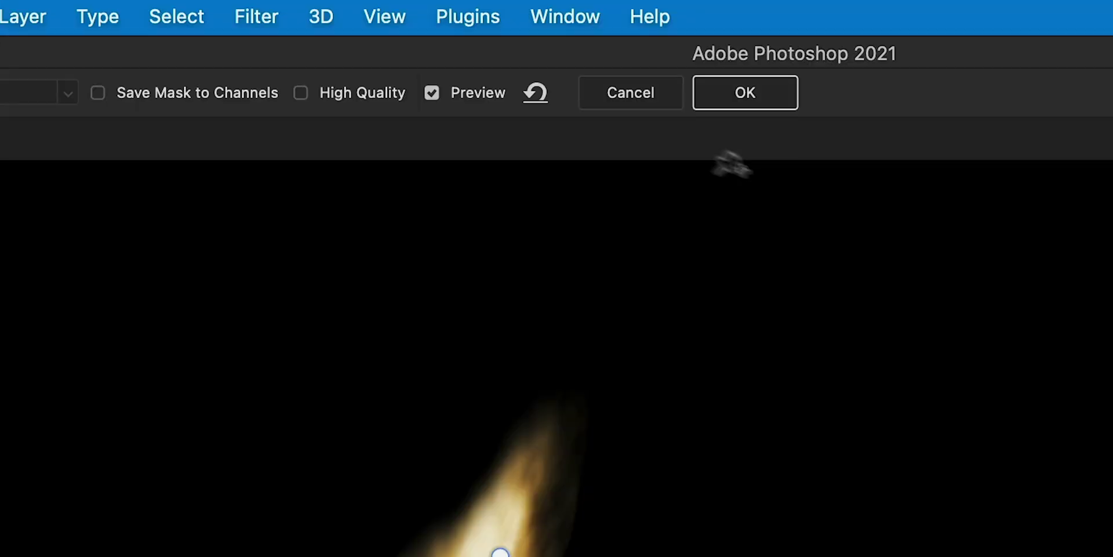
left_click(413, 44)
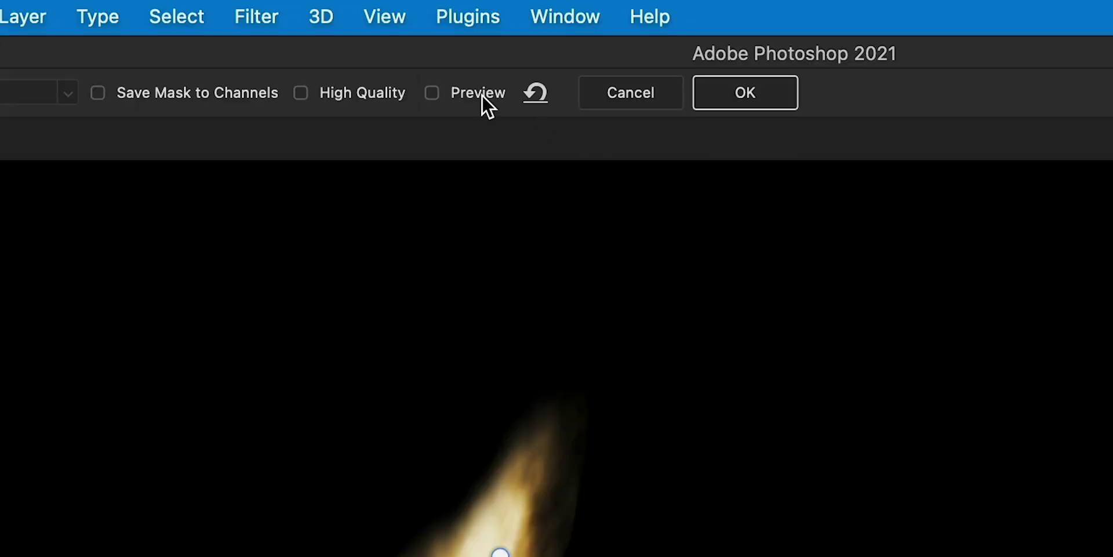
left_click(482, 95)
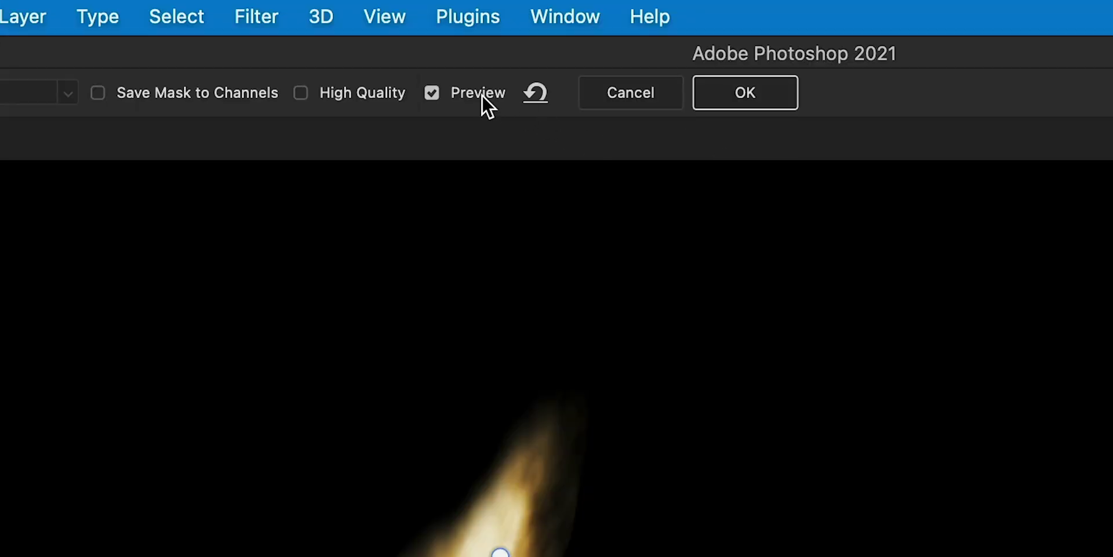
left_click(723, 84)
Darken the flame's shadows with a Levels adjustment, and lower its hue and saturation with Hue/Saturation
key("super+l")
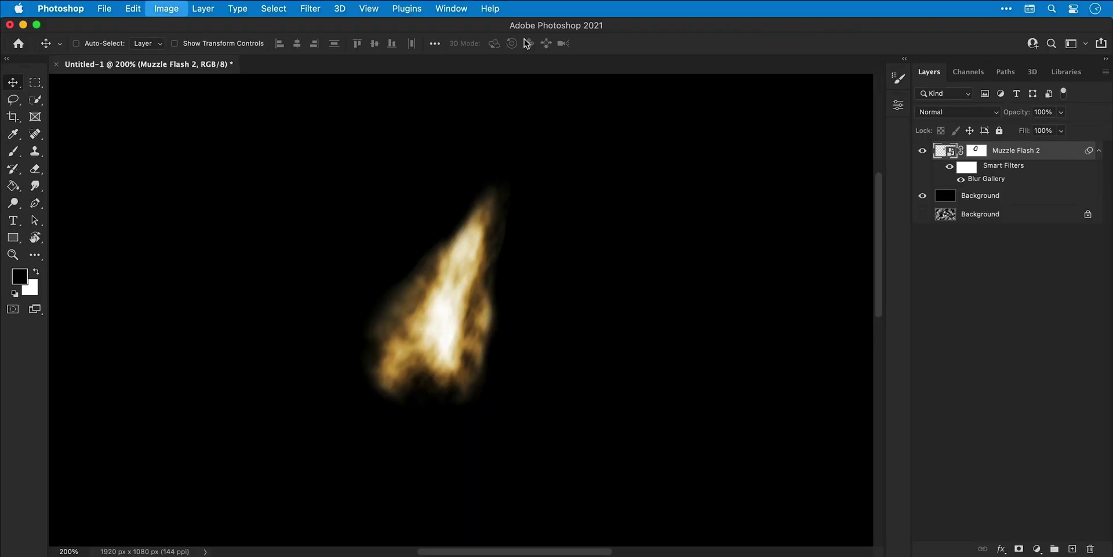
left_click_drag(763, 353, 781, 354)
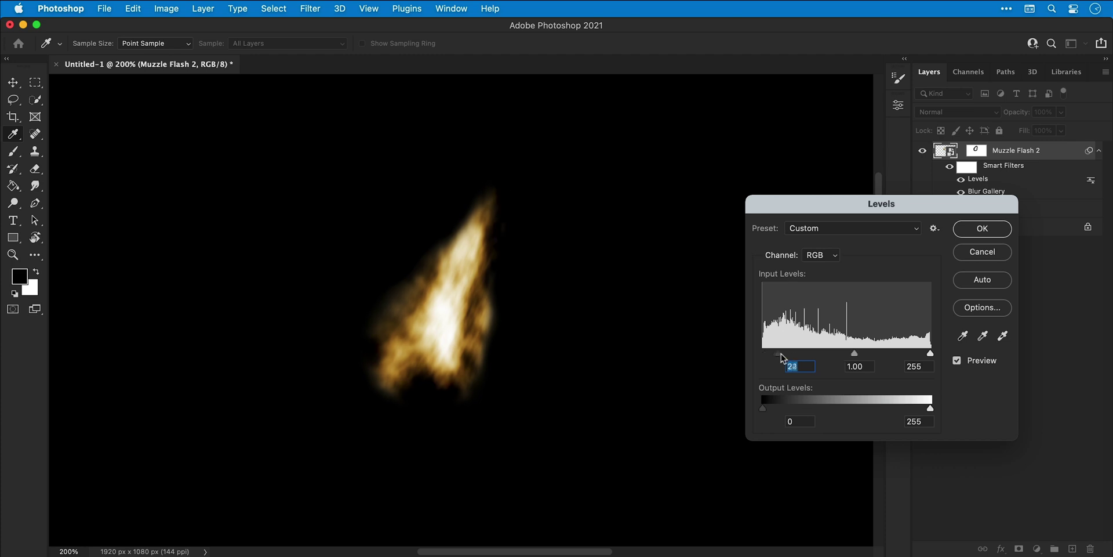
key("Return")
key("super+u")
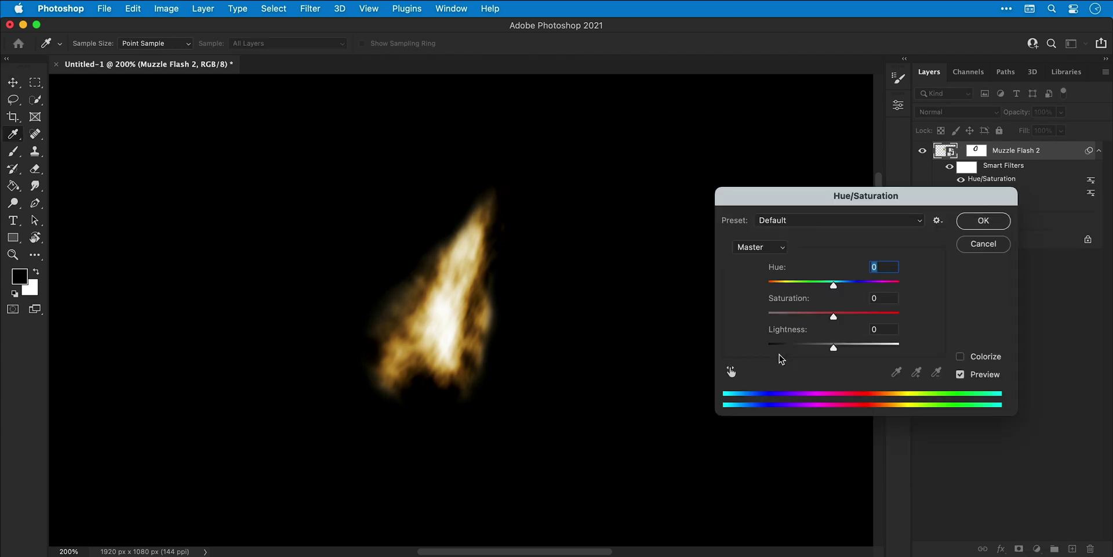
left_click_drag(833, 285, 816, 317)
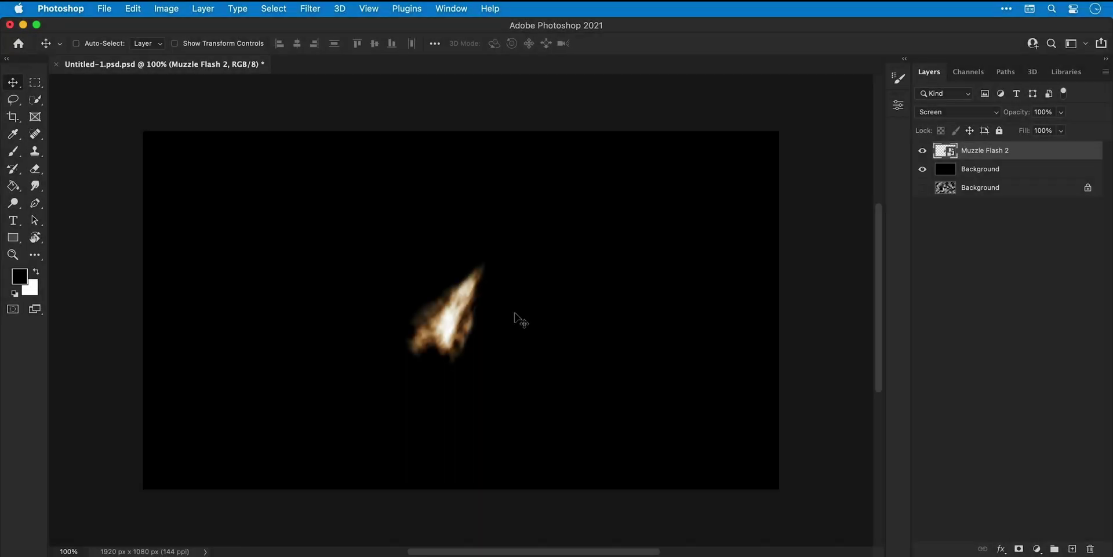
Duplicate the flame layer, scale the copy to about 42%, rotate it and place it over the original flame's base
key("super+j")
key("super+t")
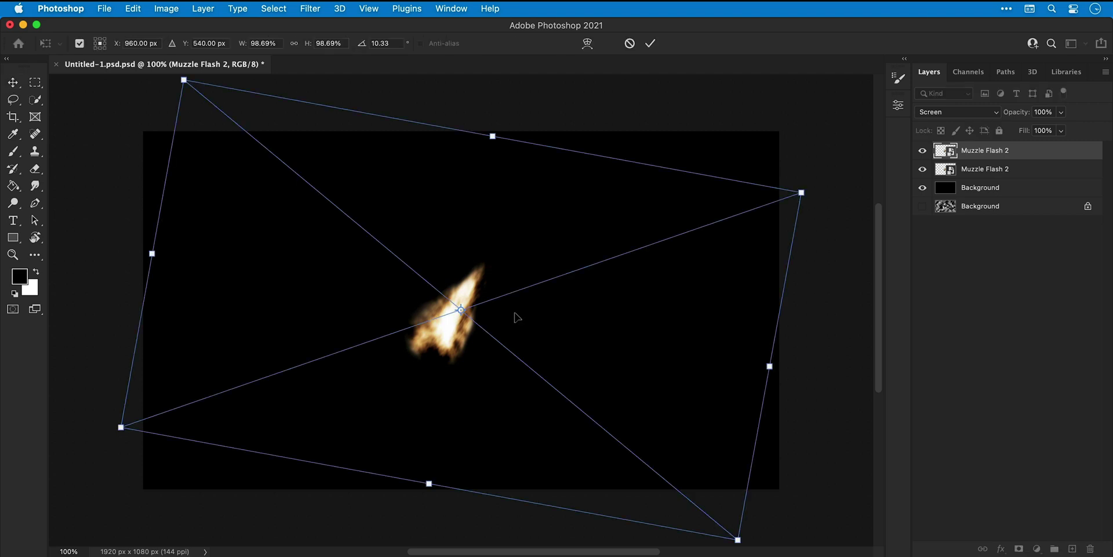
left_click_drag(801, 192, 628, 259)
left_click_drag(573, 318, 528, 320)
left_click_drag(596, 250, 568, 197)
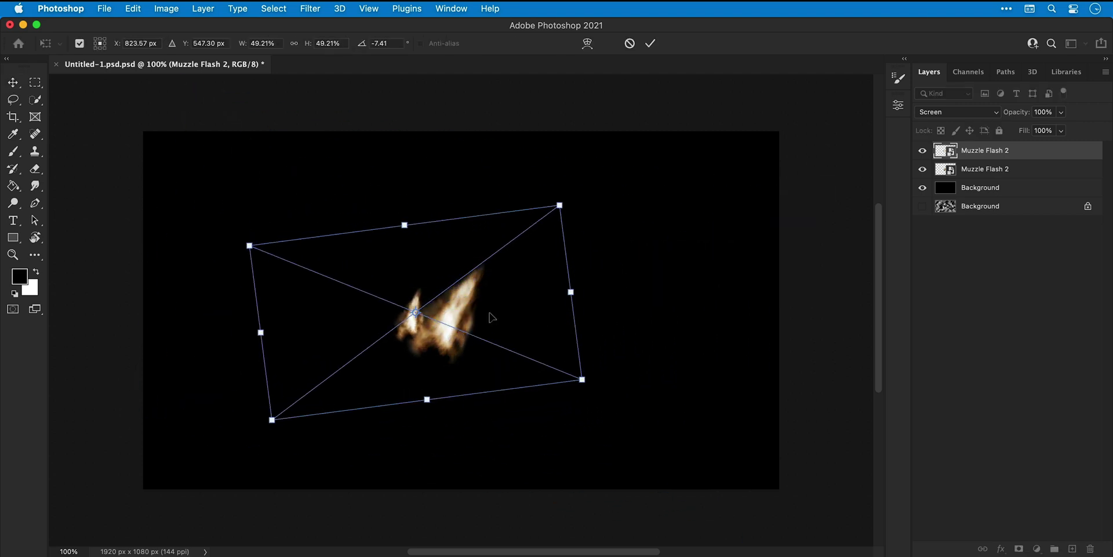
left_click_drag(489, 315, 510, 319)
left_click_drag(580, 211, 536, 246)
mouse_move(476, 351)
left_mouse_down()
mouse_move(495, 329)
mouse_move(476, 351)
mouse_move(492, 355)
left_mouse_up()
key("Return")
Duplicate the small flame, and rotate and move this second copy within the main flame
key("super+j")
key("super+t")
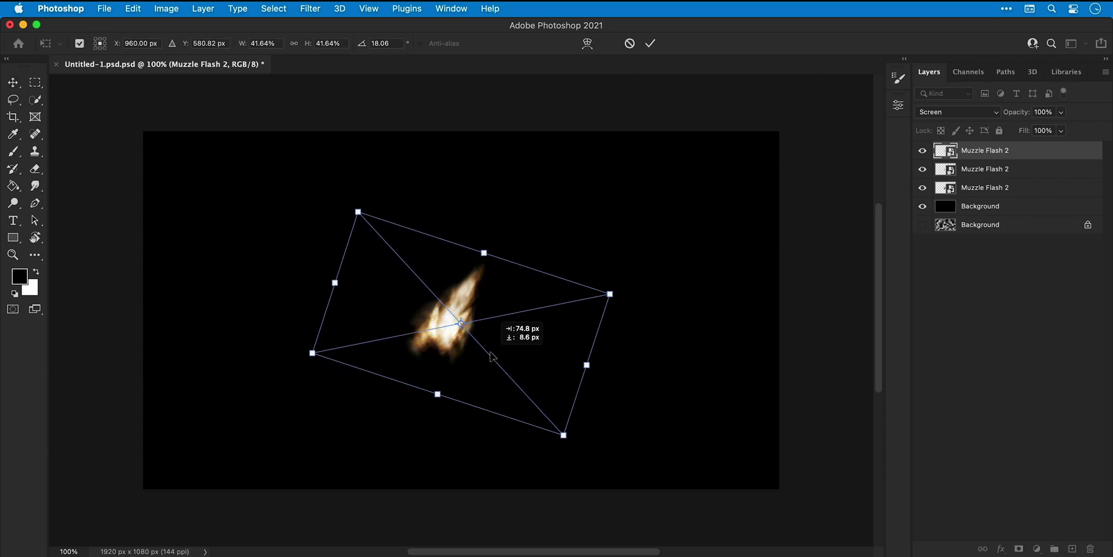
left_click_drag(585, 364, 676, 392)
left_click_drag(571, 379, 611, 313)
key("Return")
Make a third small flame copy, undo the last change, and reposition a small flame inside the main one
key("super+j")
key("super+t")
key("Return")
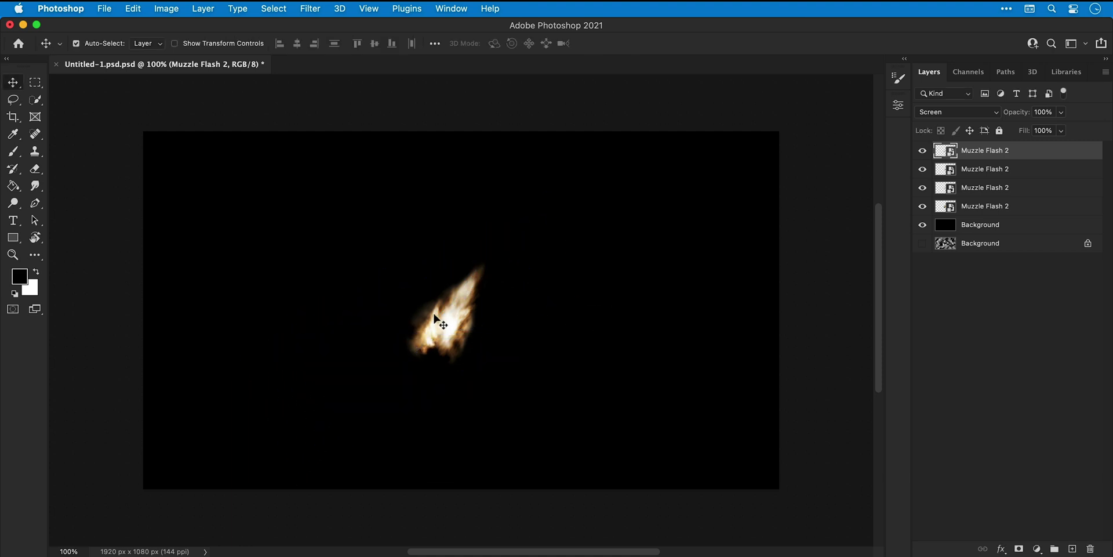
key("super+z")
left_click_drag(437, 316, 474, 318)
Duplicate a small flame layer again, and rotate and reposition this copy near the base of the main flame
key("super+j")
key("super+t")
left_click_drag(628, 312, 563, 408)
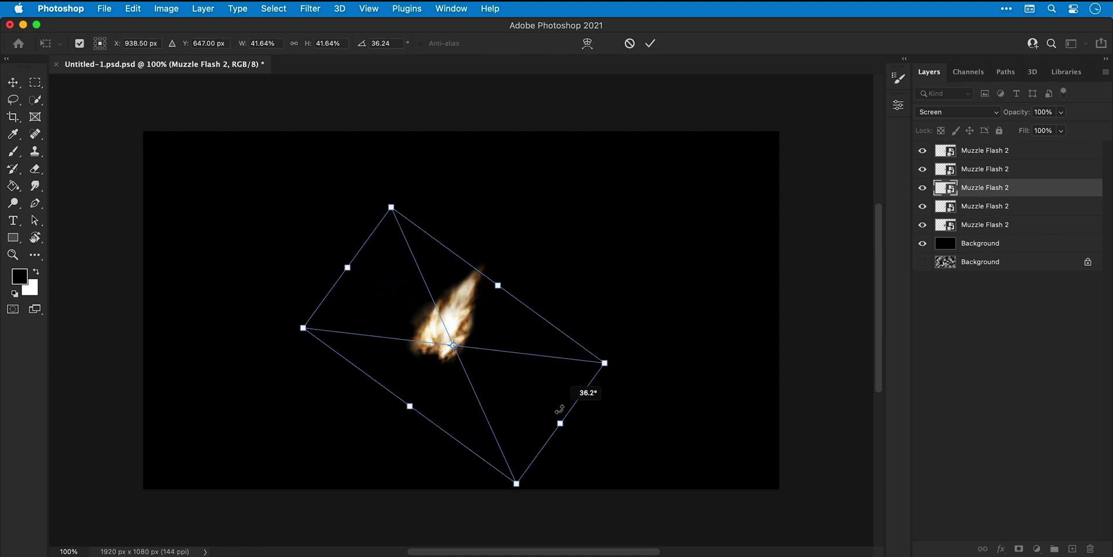
left_click_drag(472, 387, 480, 384)
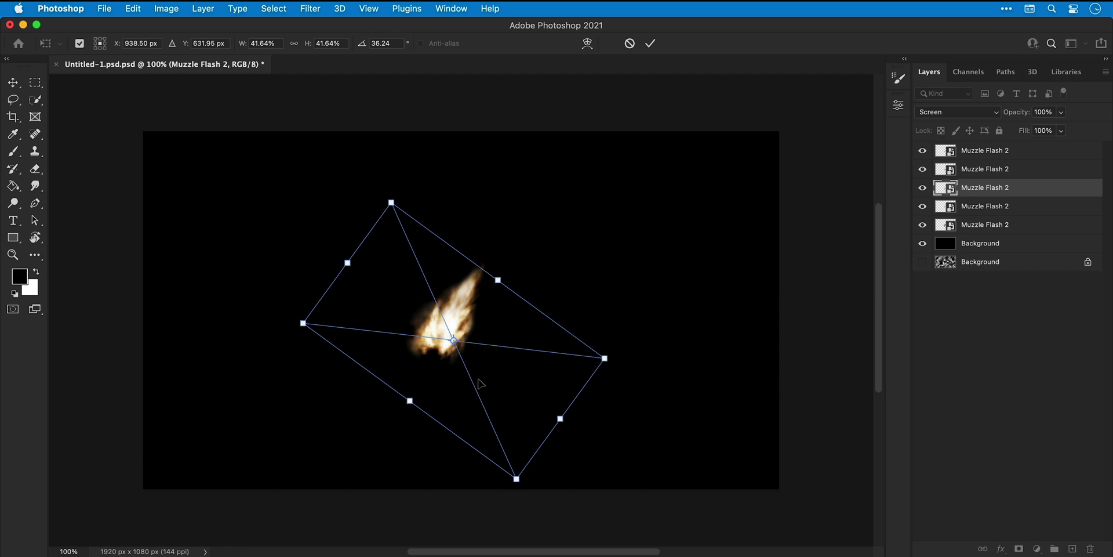
left_click_drag(561, 418, 619, 428)
key("Return")
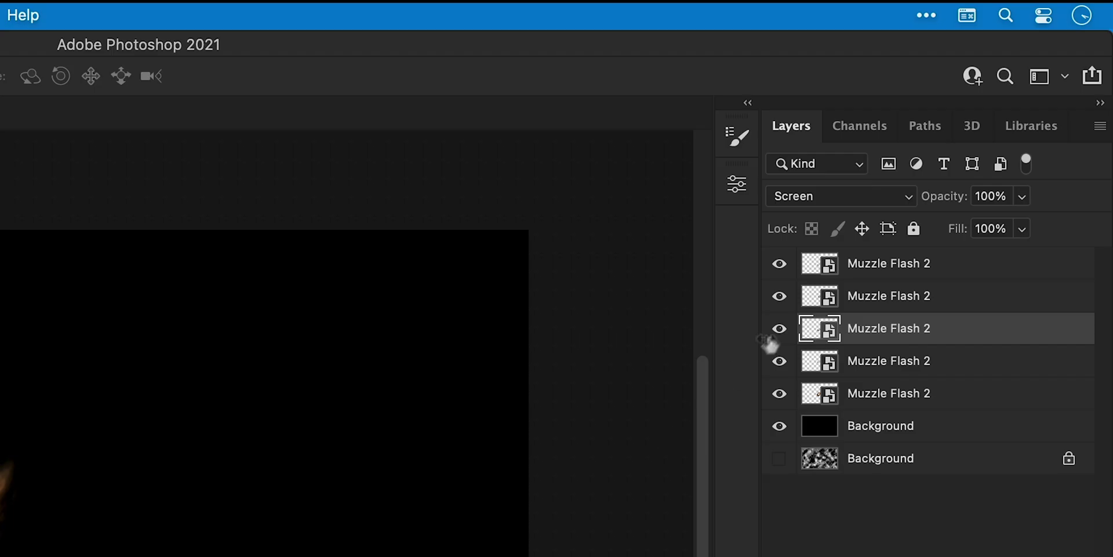
Group all the flame layers under the name Muzzle Flash and set the group's blend mode to Screen
left_click(977, 150)
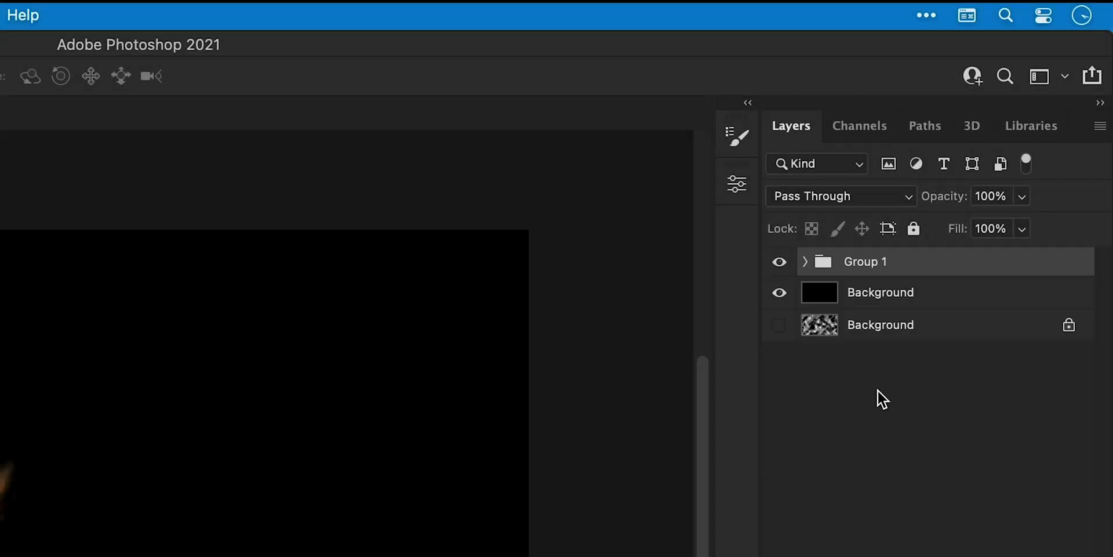
double_click(877, 261)
type("Muzzl")
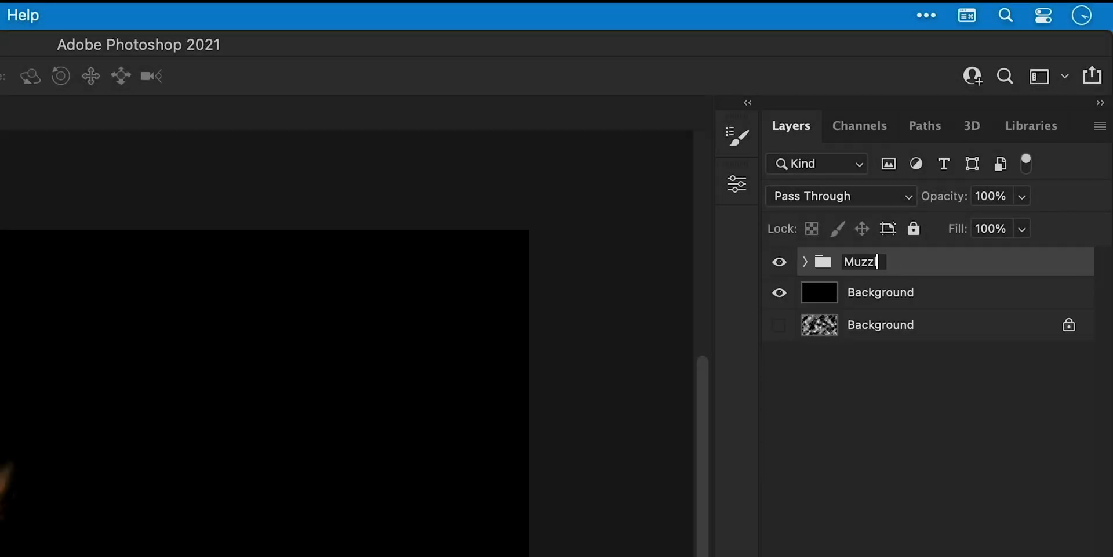
type("e Flash")
key("Return")
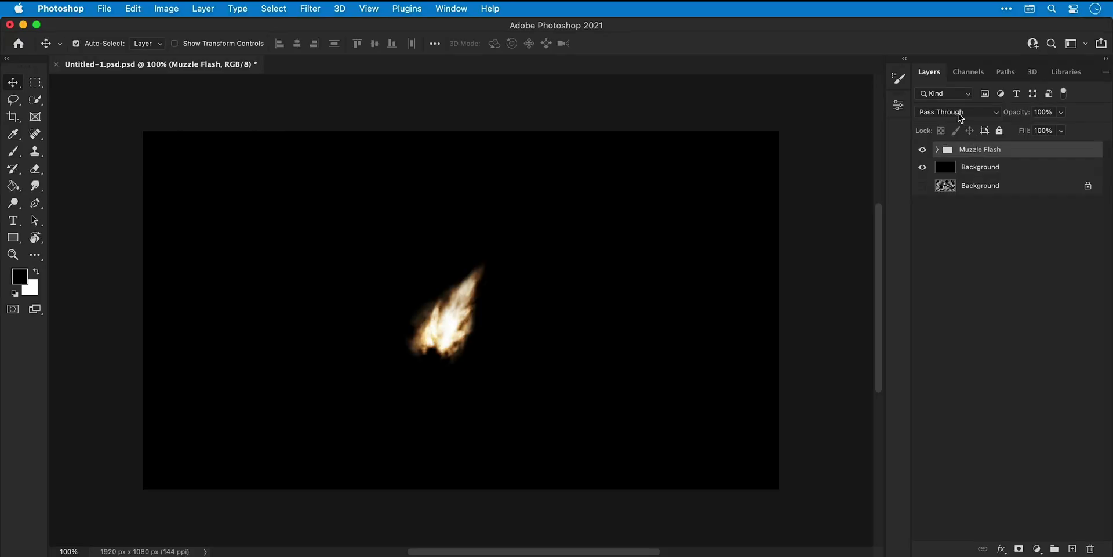
left_click(957, 113)
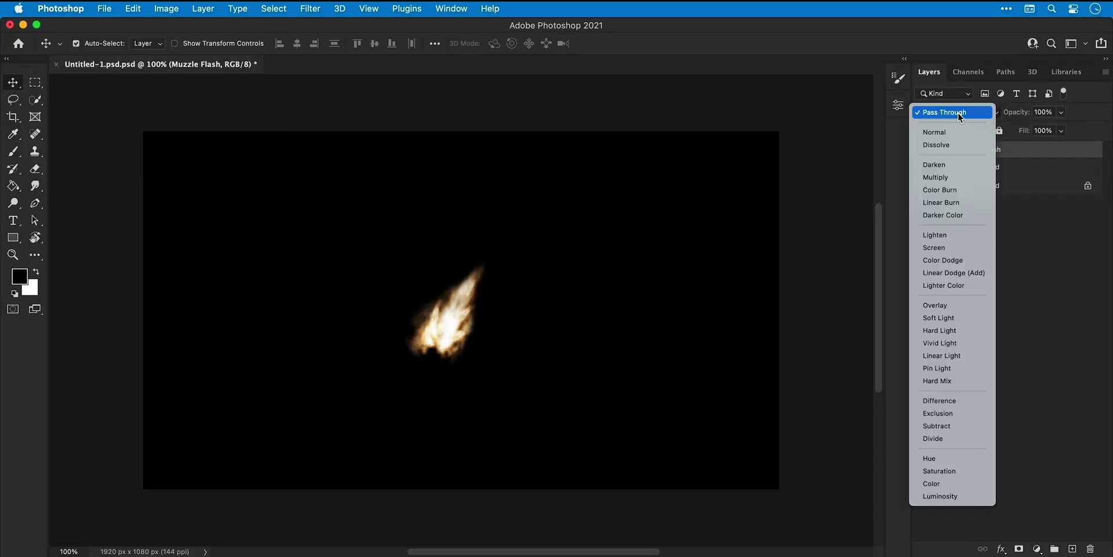
left_click(960, 249)
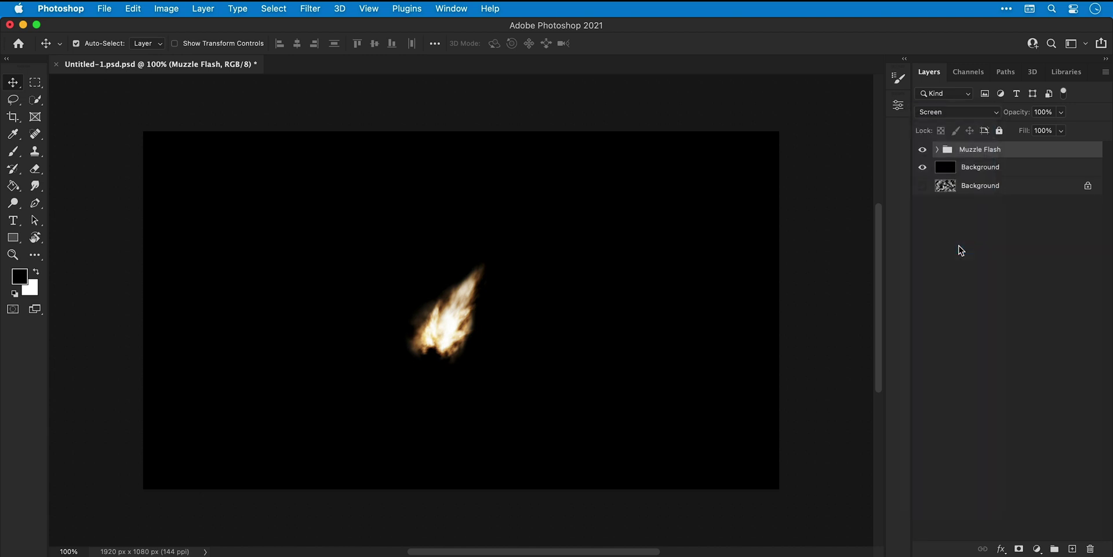